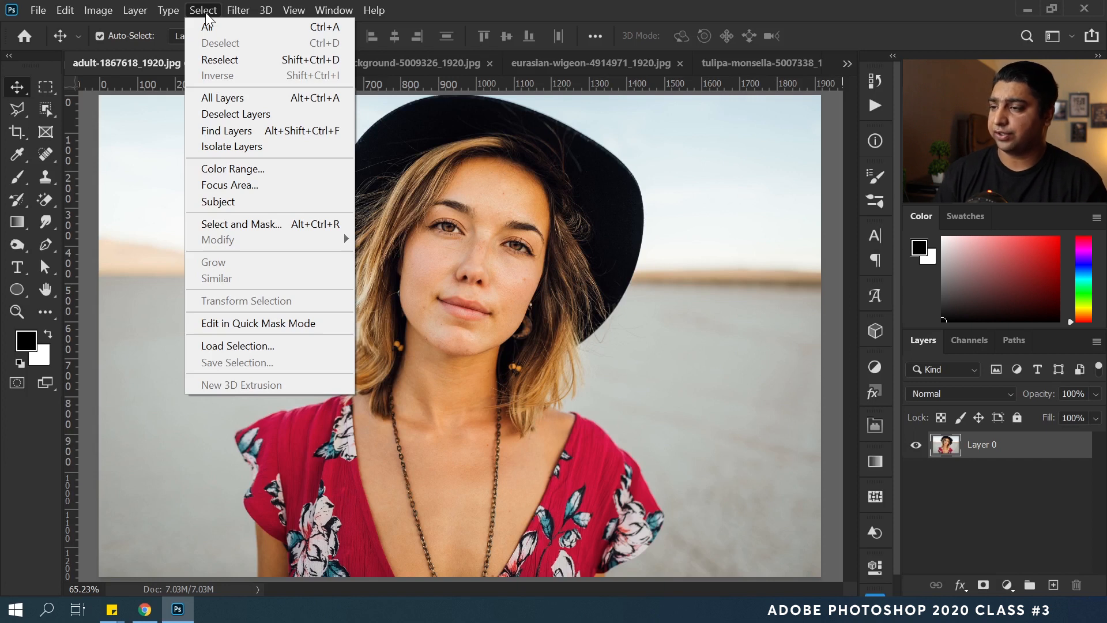
Select the woman in adult-1867618_1920.jpg with the Select Subject command and cut her out of the layer.
{"action": "left_click", "coordinate": [206, 12]}
{"action": "left_click", "coordinate": [203, 10]}
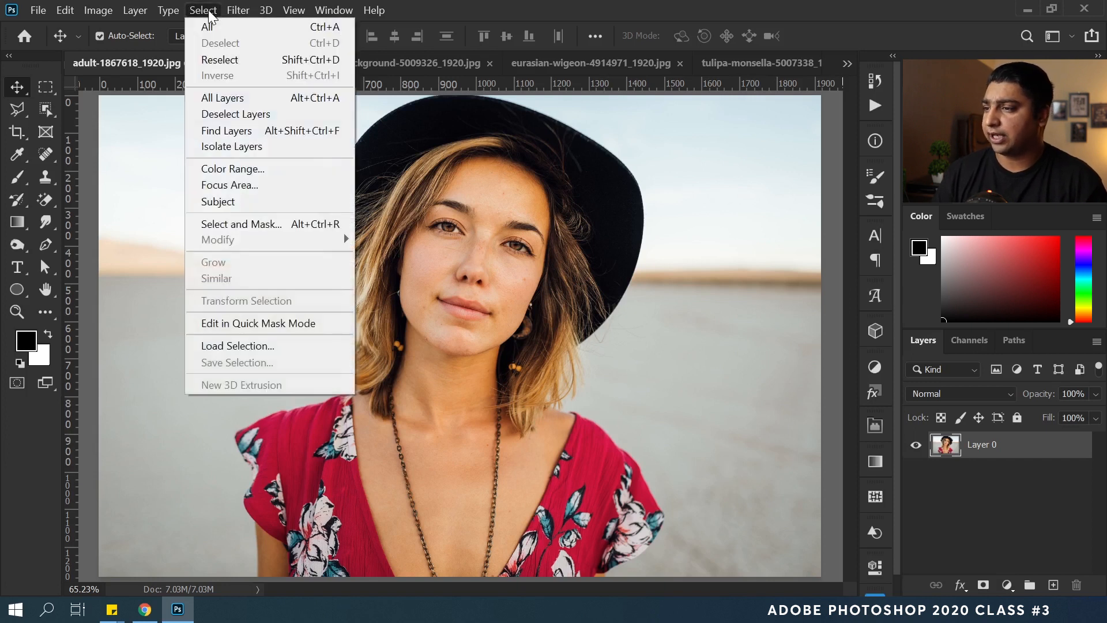
{"action": "left_click", "coordinate": [242, 203]}
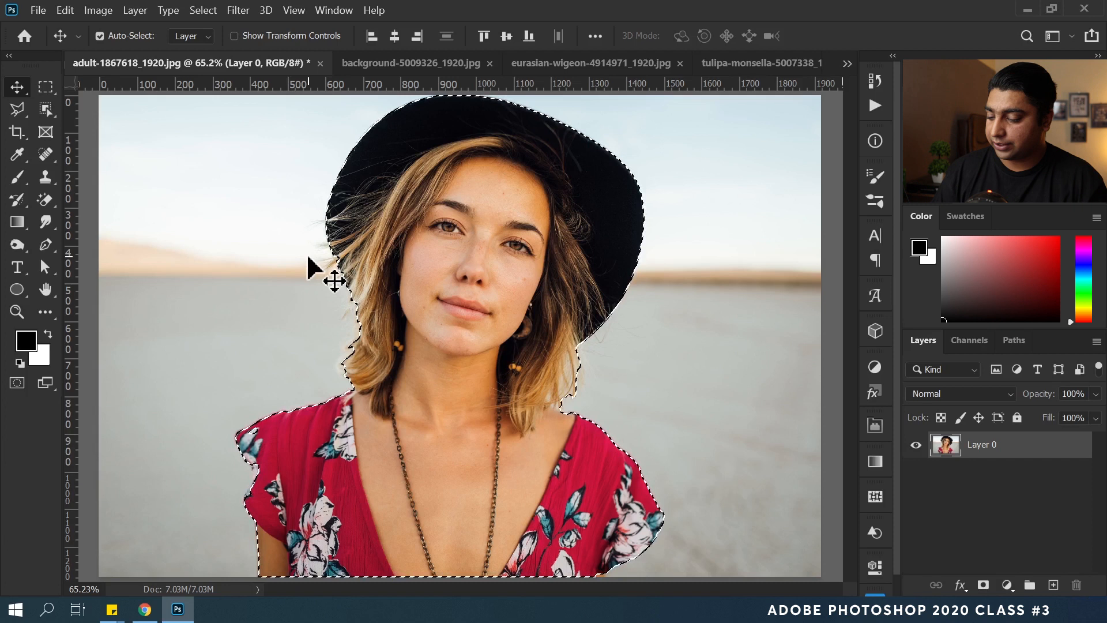
{"action": "left_click", "coordinate": [65, 10]}
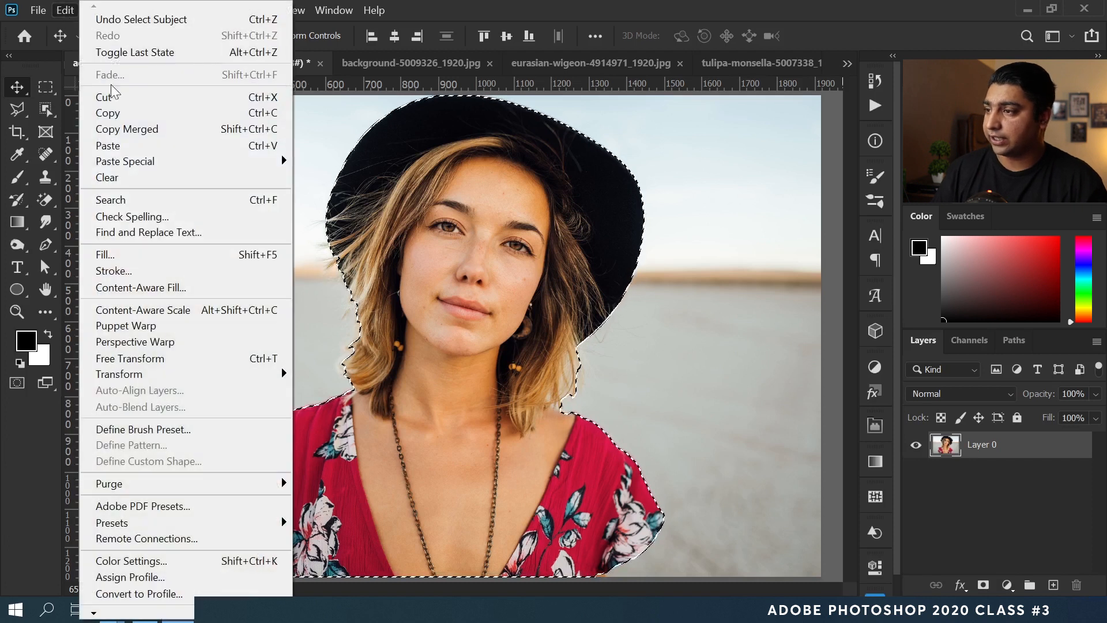
{"action": "left_click", "coordinate": [113, 94]}
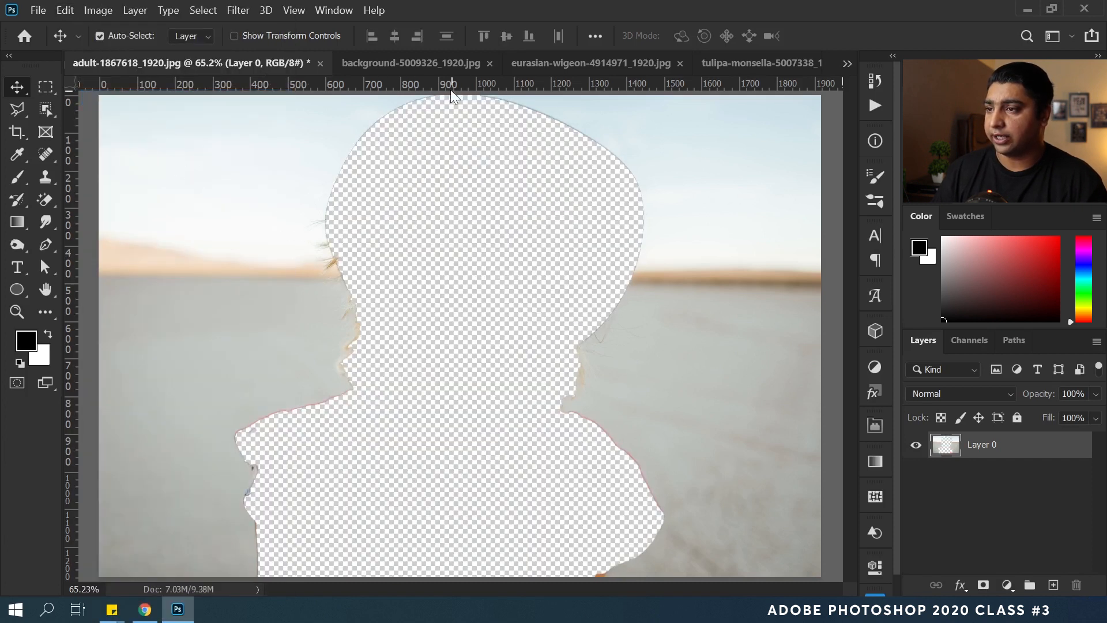
Paste the cut-out woman into background-5009326_1920.jpg and move her to the empty area left of the potted plant.
{"action": "left_click", "coordinate": [410, 64]}
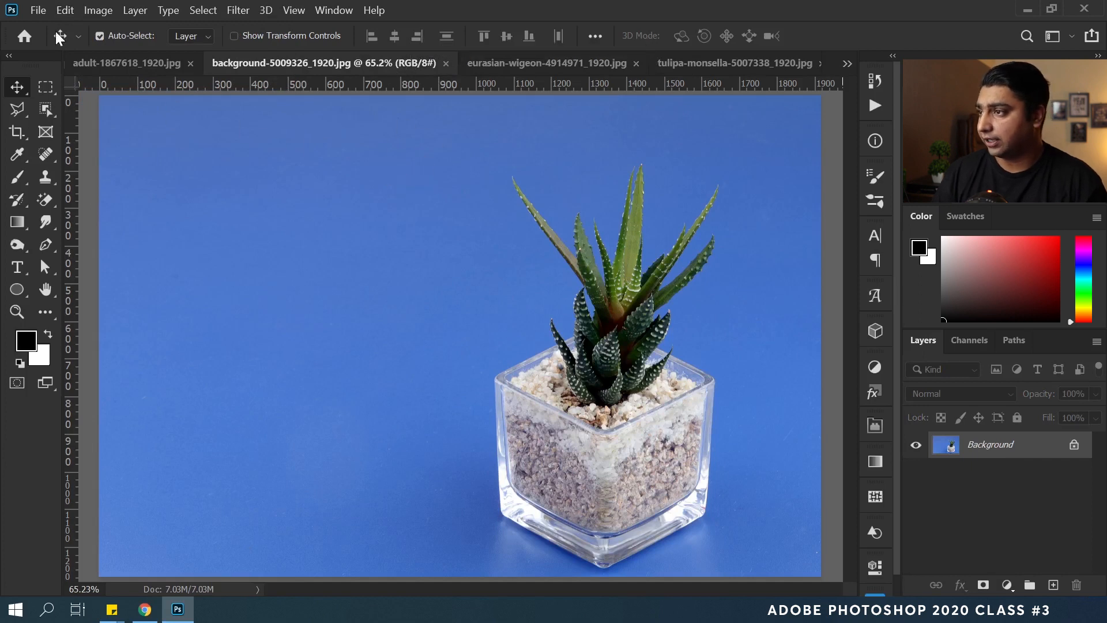
{"action": "left_click", "coordinate": [63, 11]}
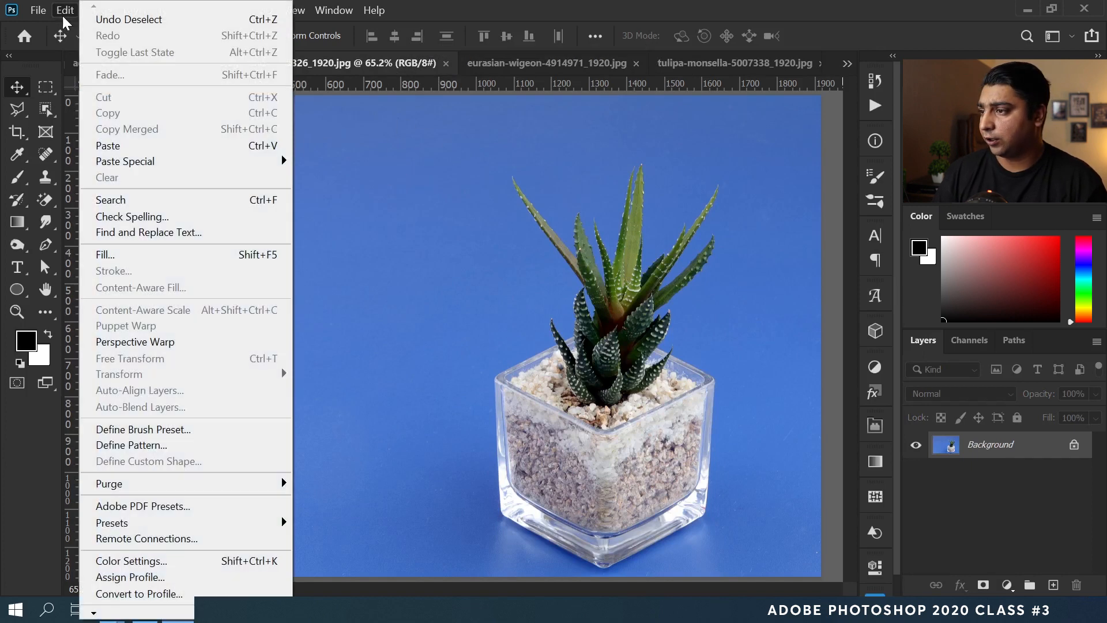
{"action": "left_click", "coordinate": [185, 151]}
{"action": "left_click_drag", "start_coordinate": [502, 291], "coordinate": [318, 305]}
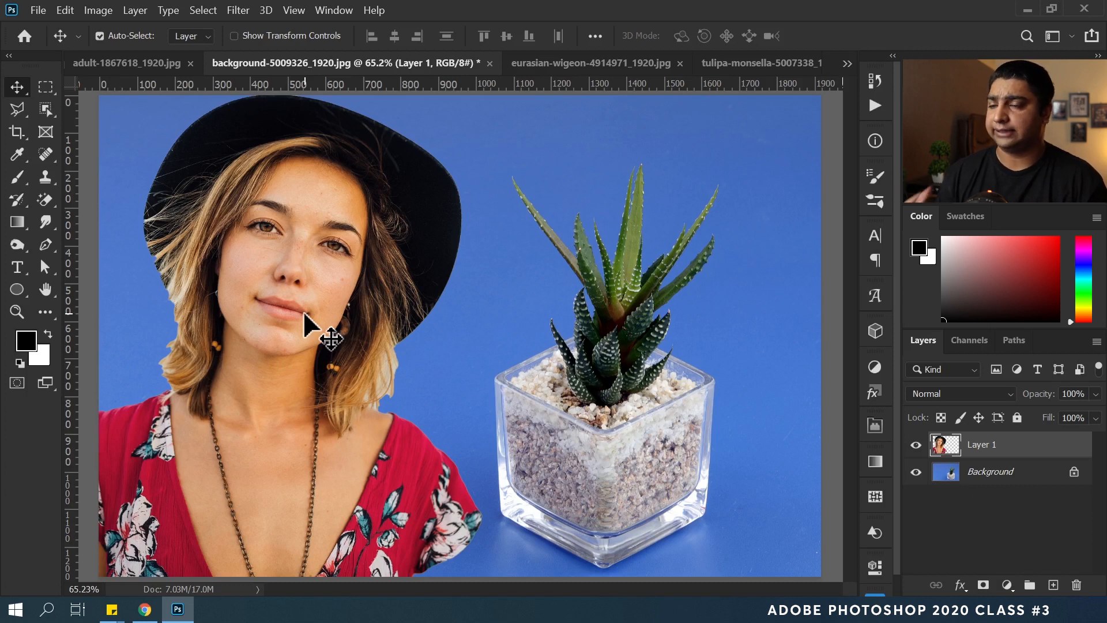
Try Select Subject on the flying ducks in eurasian-wigeon-4914971_1920.jpg and clear the selection.
{"action": "key", "text": "ctrl+Tab"}
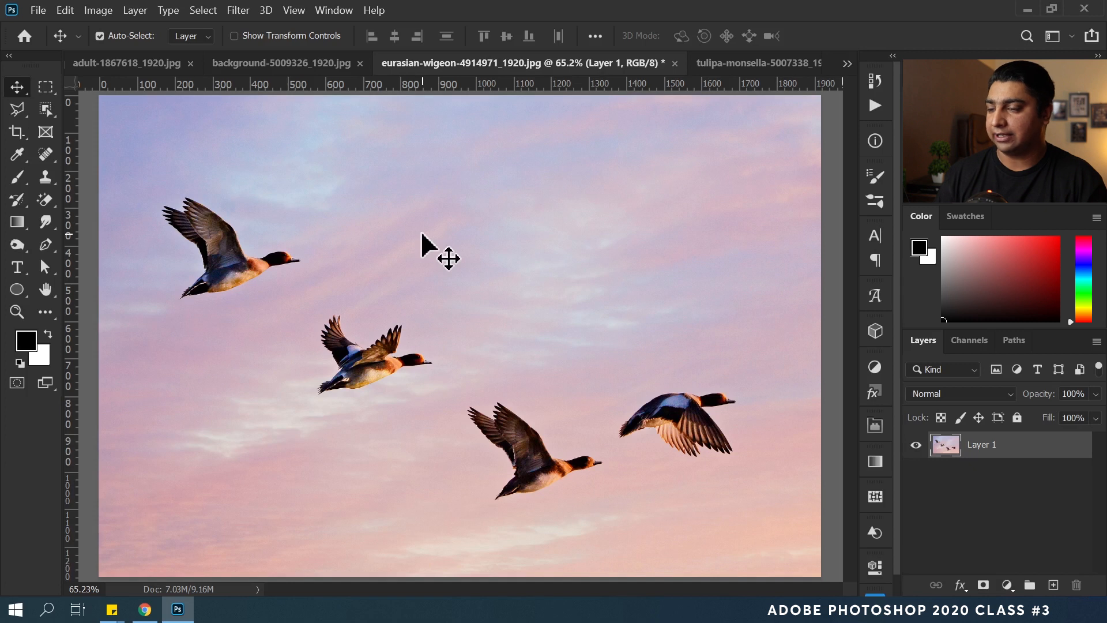
{"action": "left_click", "coordinate": [201, 11]}
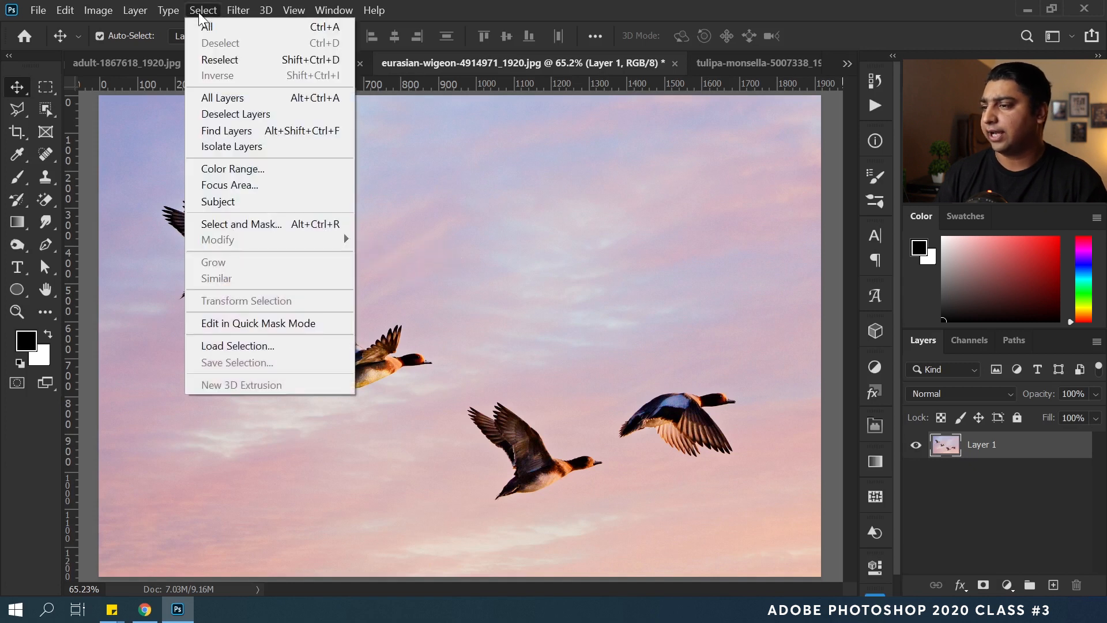
{"action": "left_click", "coordinate": [259, 203]}
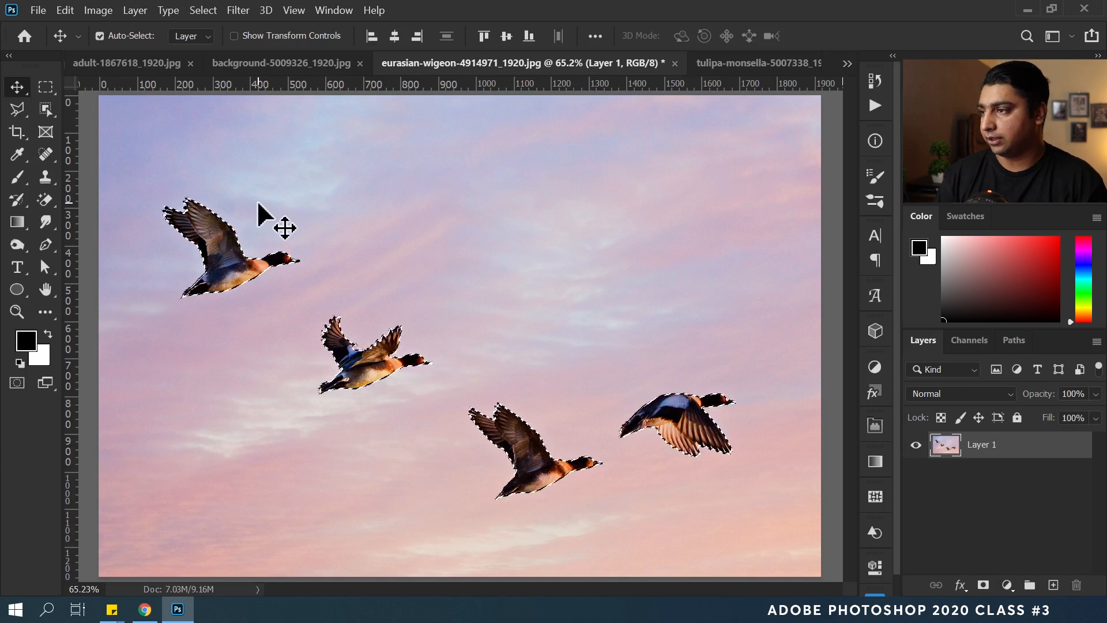
{"action": "key", "text": "ctrl+d"}
Activate the Object Selection Tool from the group of quick selection tools.
{"action": "key", "text": "w"}
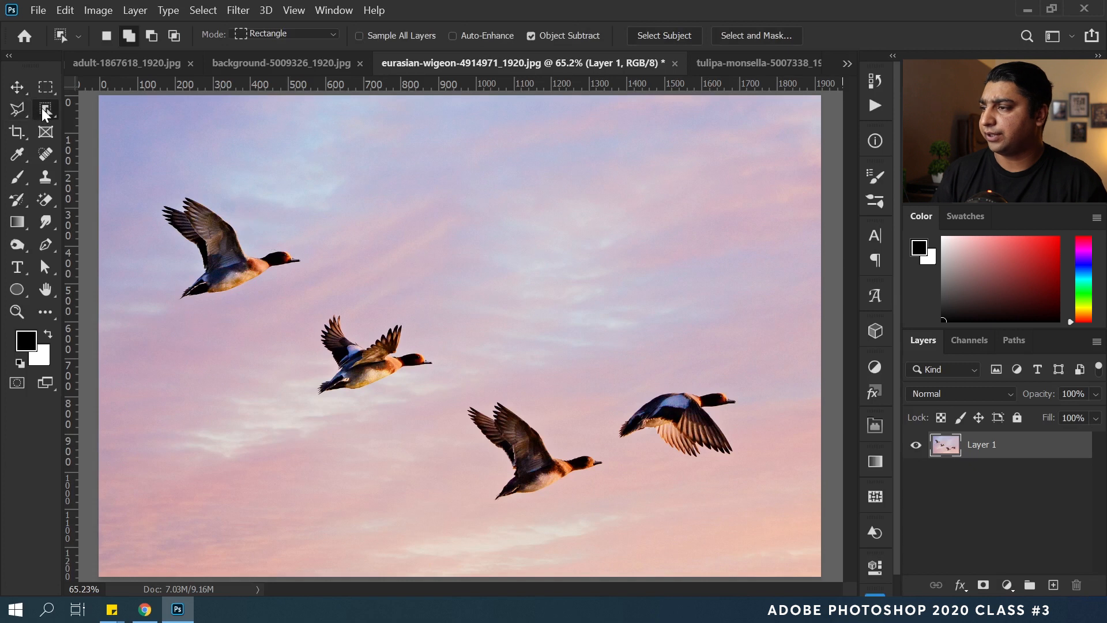
{"action": "right_click", "coordinate": [46, 113]}
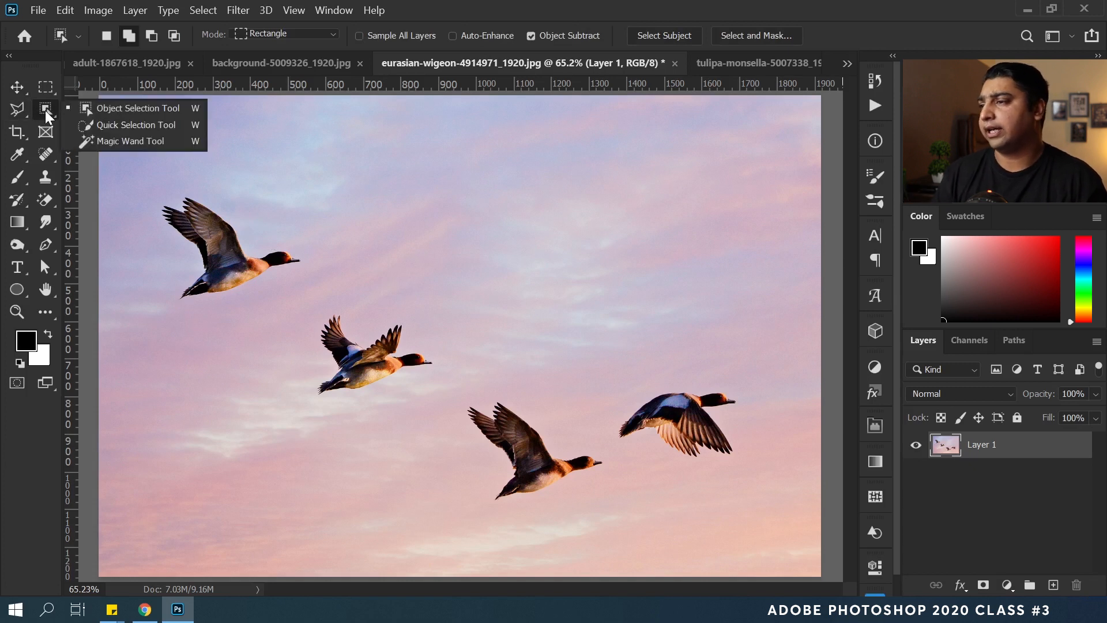
{"action": "left_click", "coordinate": [123, 109]}
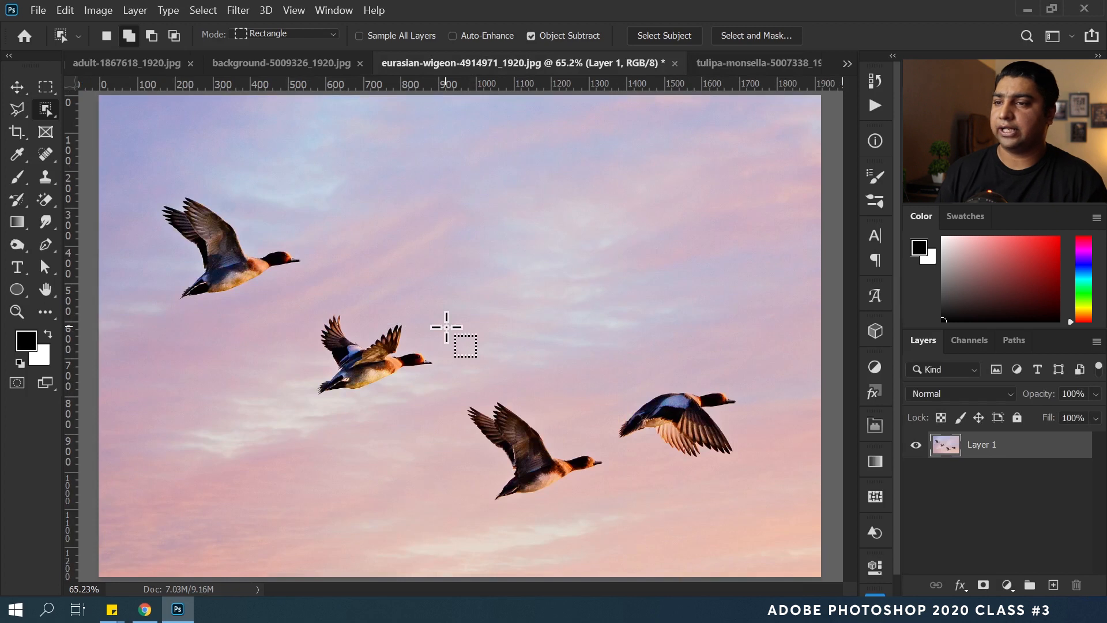
In tulipa-monsella-5007338_1920.jpg, select the yellow tulips with Select Subject and deselect them.
{"action": "left_click", "coordinate": [726, 63]}
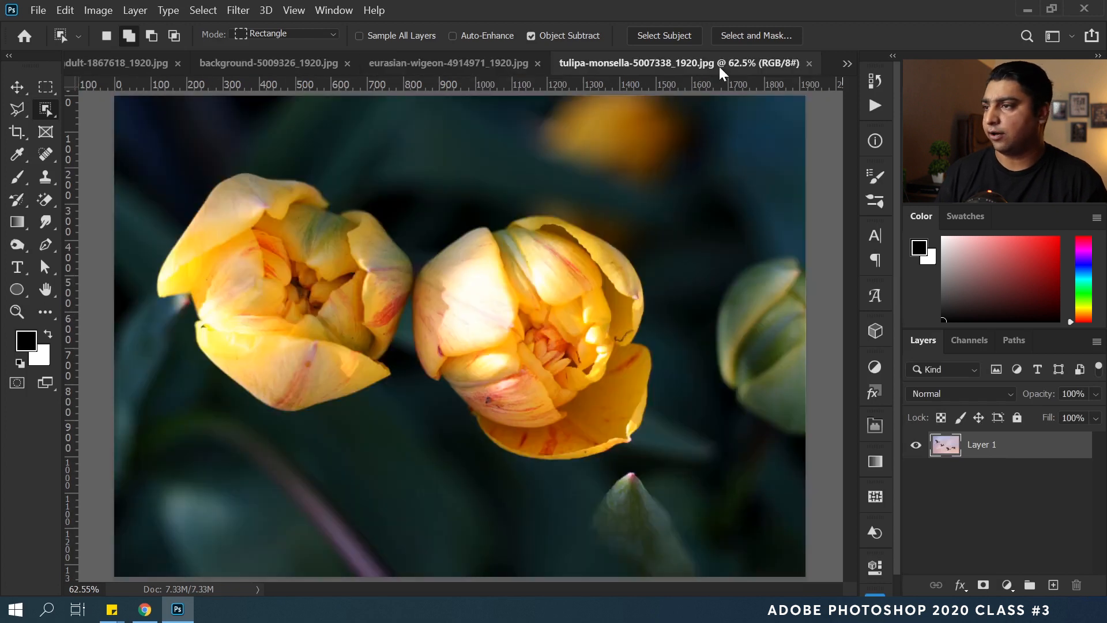
{"action": "left_click", "coordinate": [203, 10]}
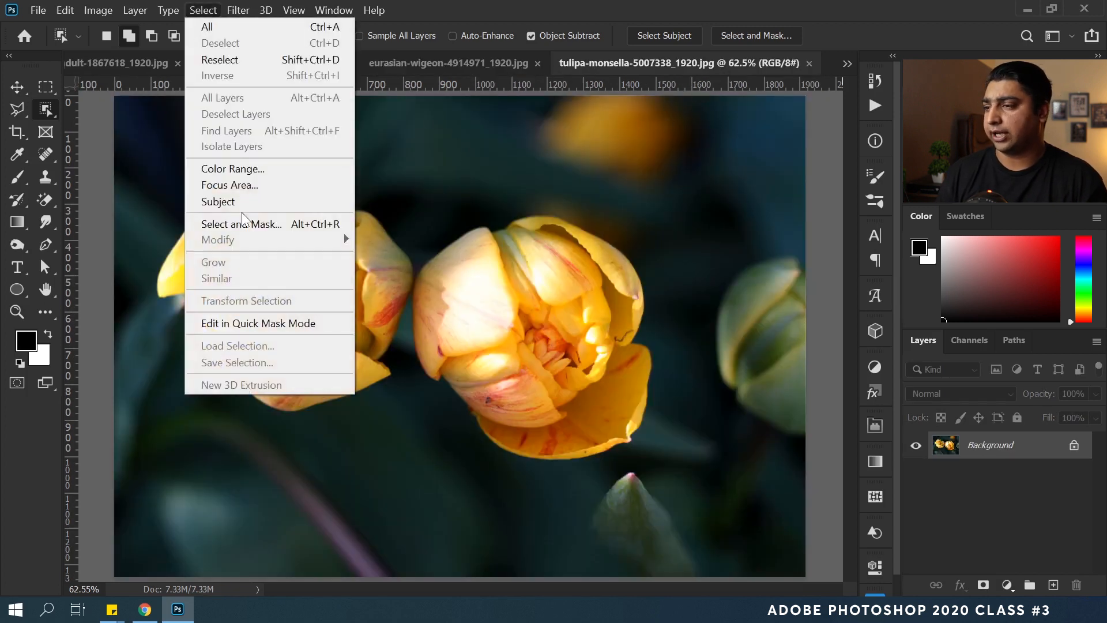
{"action": "left_click", "coordinate": [242, 202]}
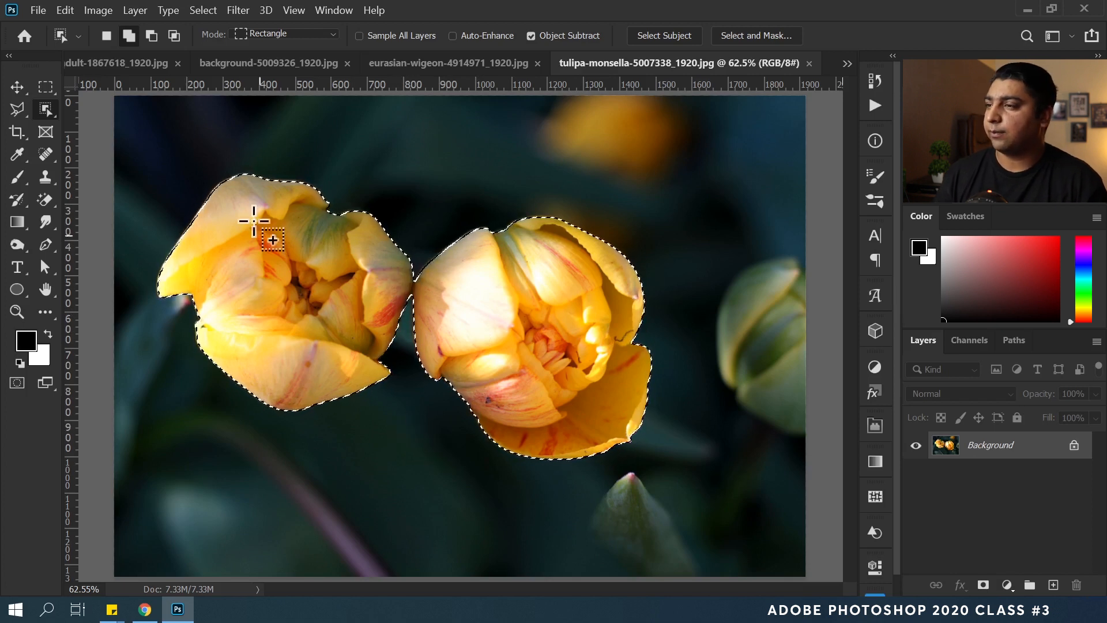
{"action": "left_click", "coordinate": [202, 11]}
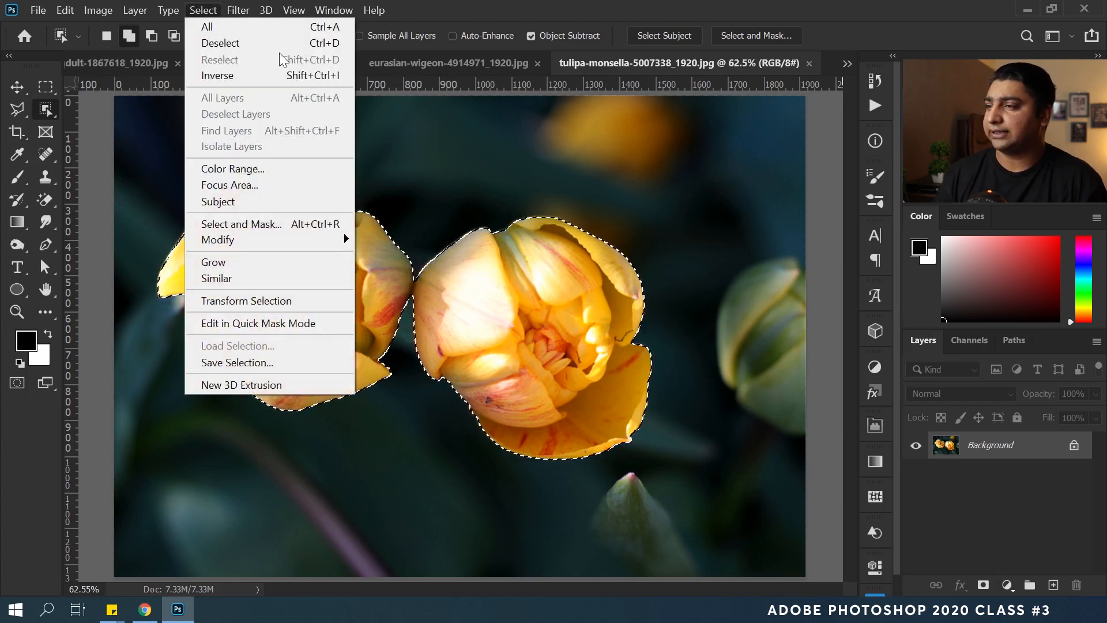
{"action": "left_click", "coordinate": [225, 43]}
With the Object Selection Tool in new selection mode, select the left yellow tulip and replace it with a selection of the right one.
{"action": "right_click", "coordinate": [45, 110]}
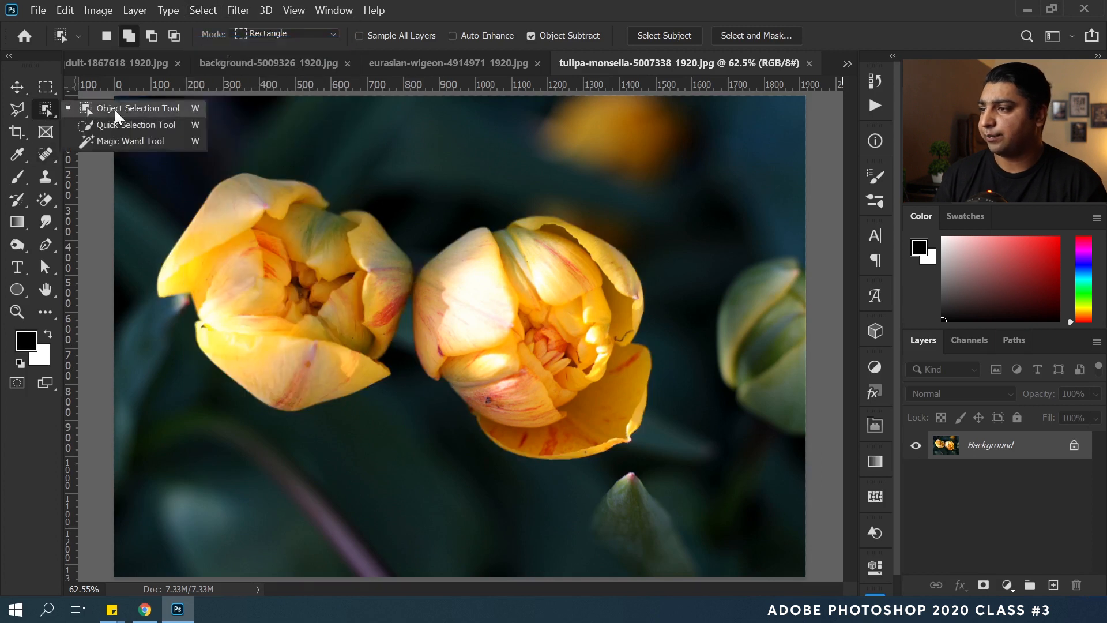
{"action": "left_click", "coordinate": [127, 110]}
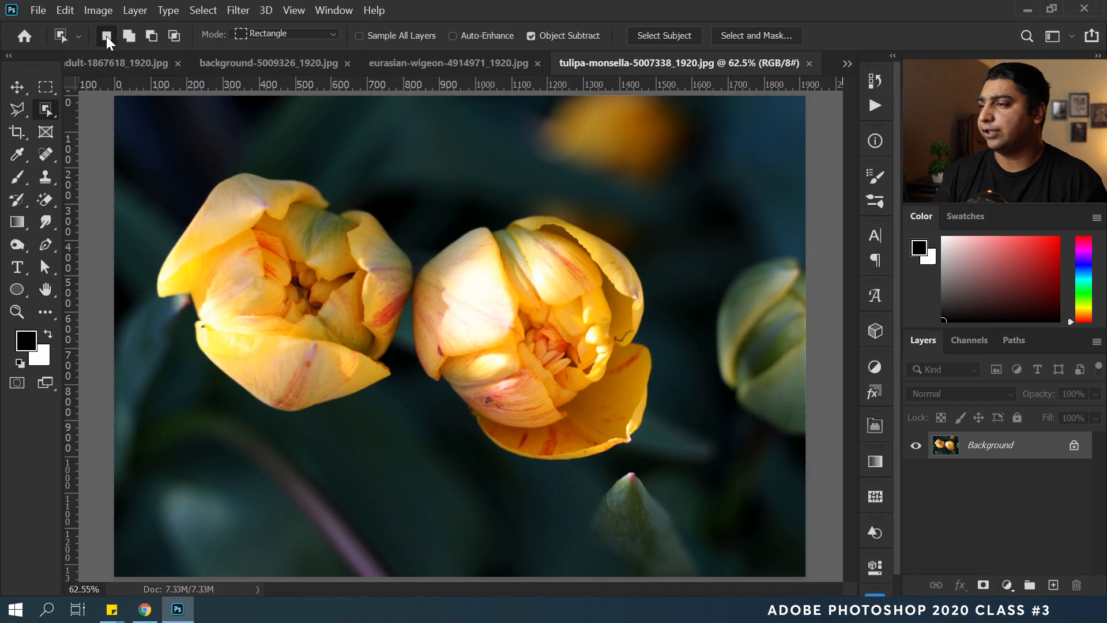
{"action": "left_click_drag", "start_coordinate": [139, 158], "coordinate": [421, 427]}
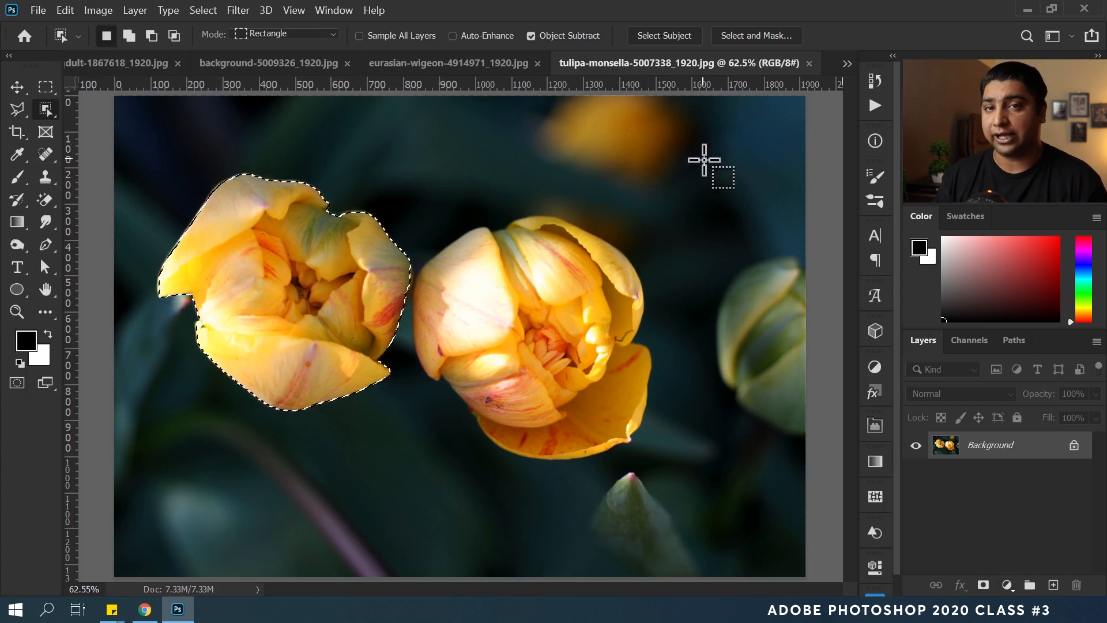
{"action": "left_click_drag", "start_coordinate": [694, 168], "coordinate": [414, 489]}
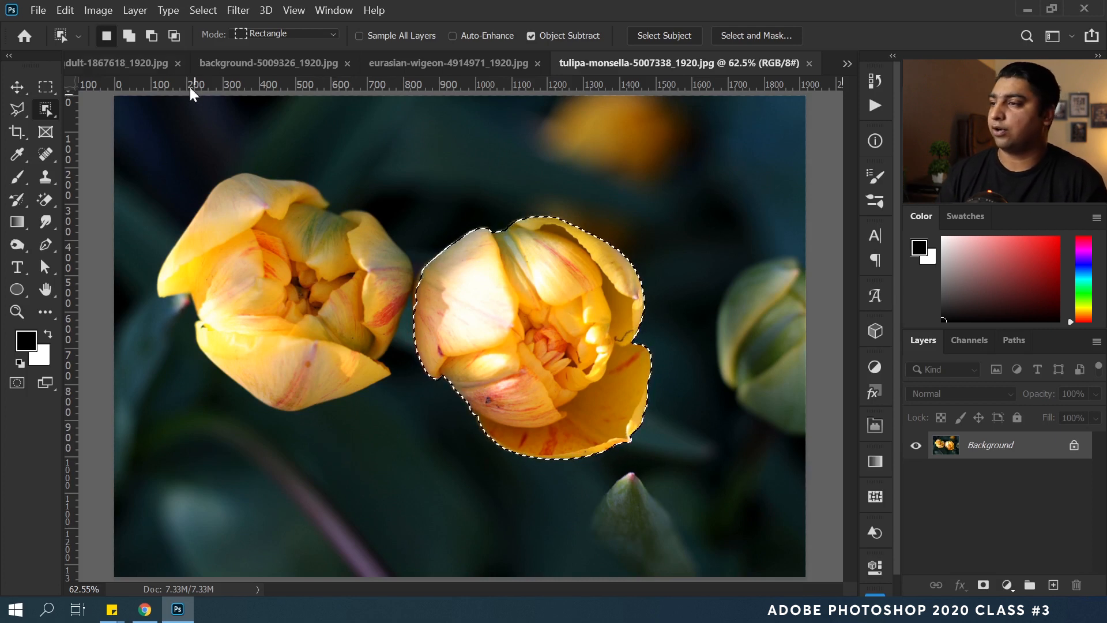
Add the left yellow tulip to the current selection using the Object Selection Tool's add mode.
{"action": "left_click", "coordinate": [129, 36]}
{"action": "left_click_drag", "start_coordinate": [137, 149], "coordinate": [287, 342]}
{"action": "left_click_drag", "start_coordinate": [392, 395], "coordinate": [417, 415]}
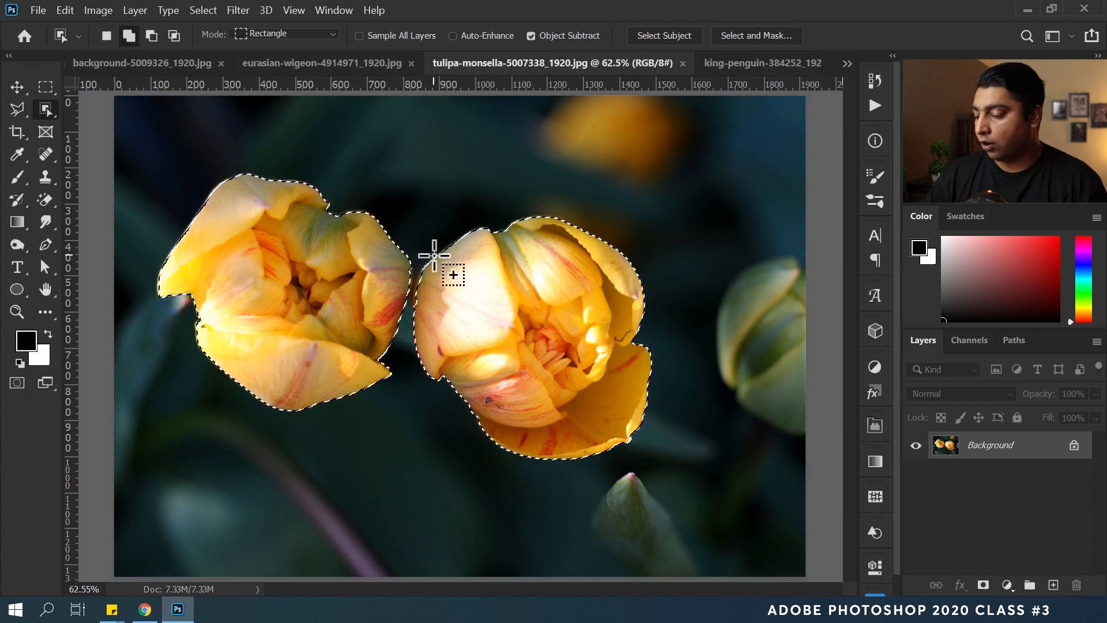
In king-penguin-384252_1920.jpg, select the lone right penguin with the Object Selection Tool and add the tip of its beak.
{"action": "key", "text": "ctrl+Tab"}
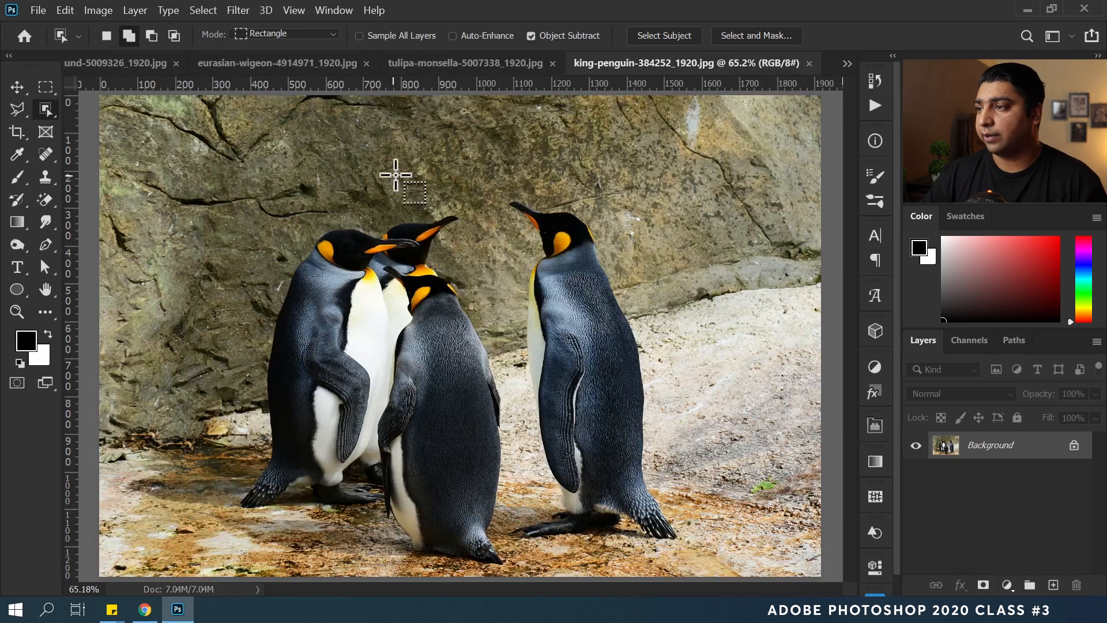
{"action": "left_click_drag", "start_coordinate": [672, 155], "coordinate": [472, 574]}
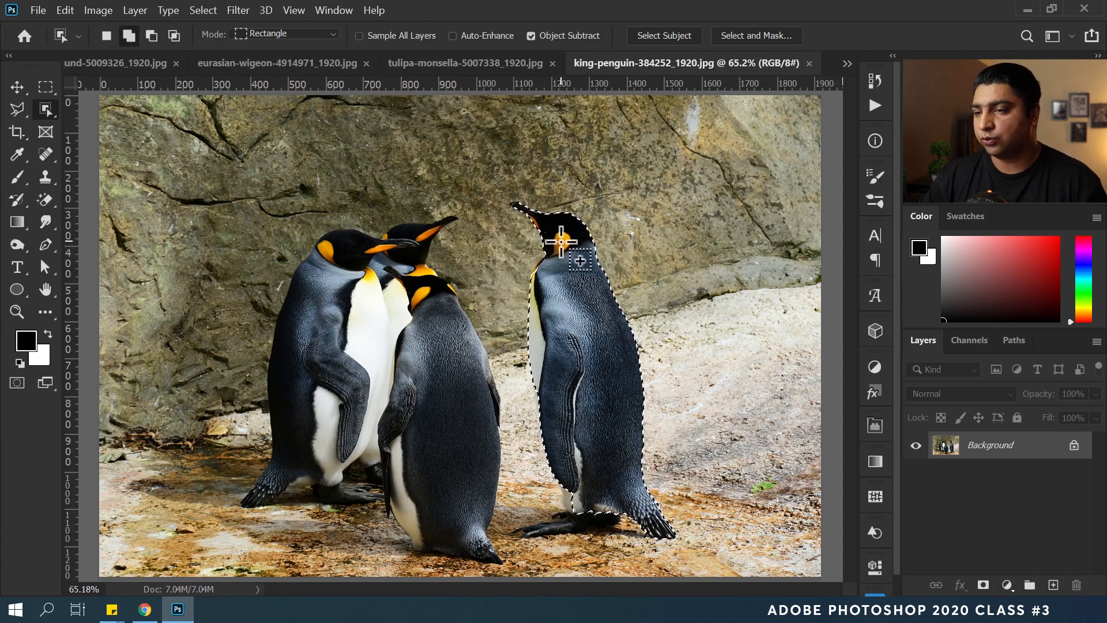
{"action": "left_click_drag", "start_coordinate": [516, 201], "coordinate": [568, 220]}
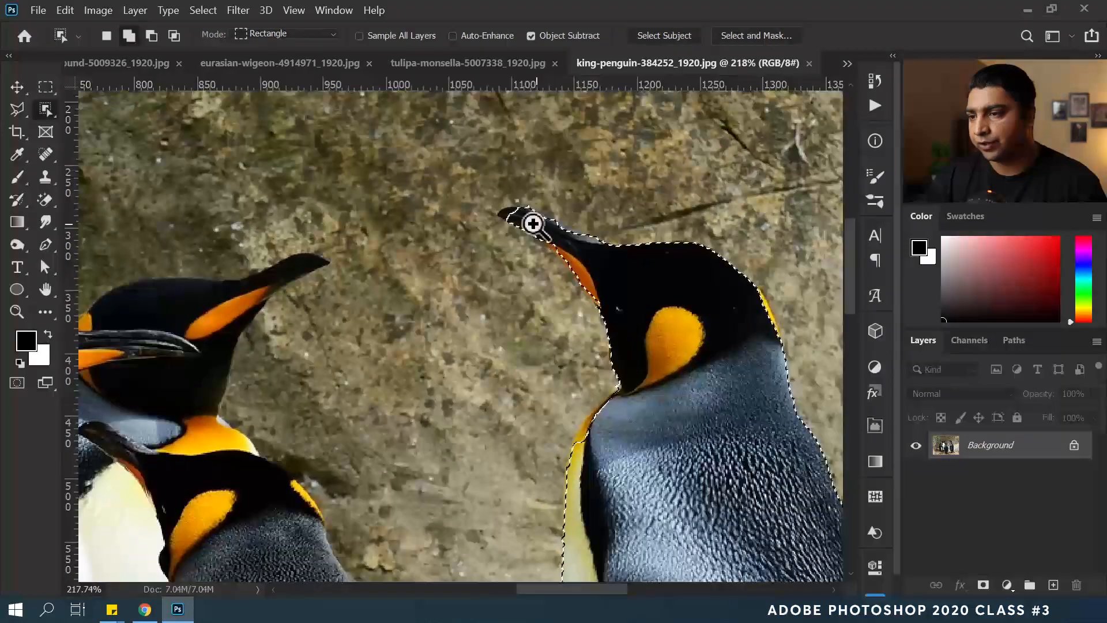
{"action": "left_click_drag", "start_coordinate": [494, 199], "coordinate": [515, 217]}
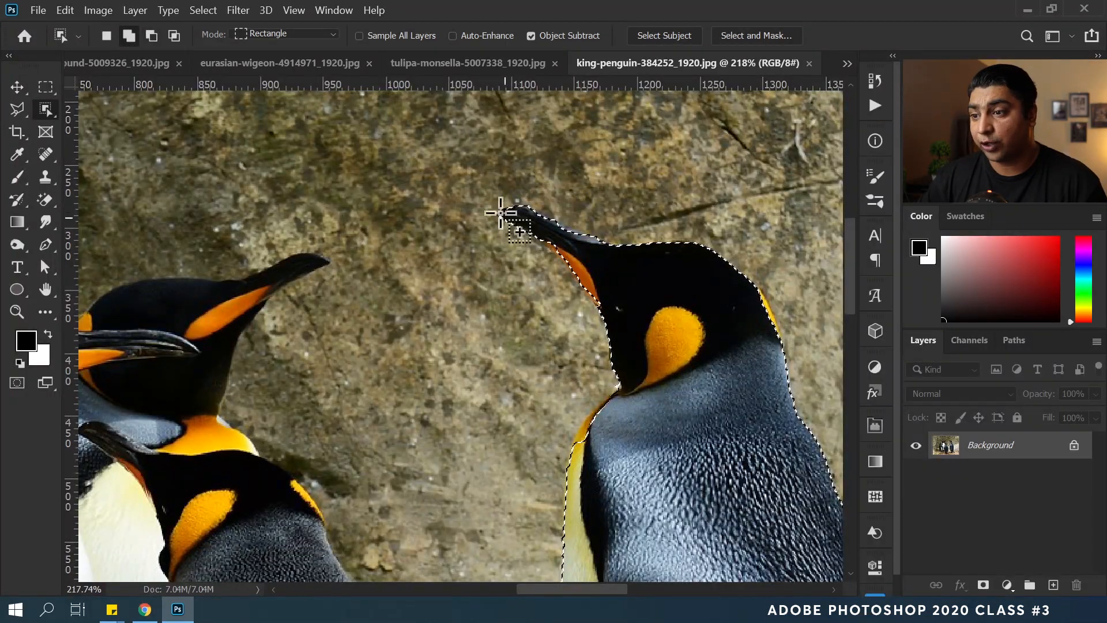
Add the lone penguin's feet and lower white belly edge to the selection with the Object Selection Tool.
{"action": "left_click_drag", "start_coordinate": [587, 526], "coordinate": [528, 219]}
{"action": "left_click_drag", "start_coordinate": [557, 425], "coordinate": [558, 217]}
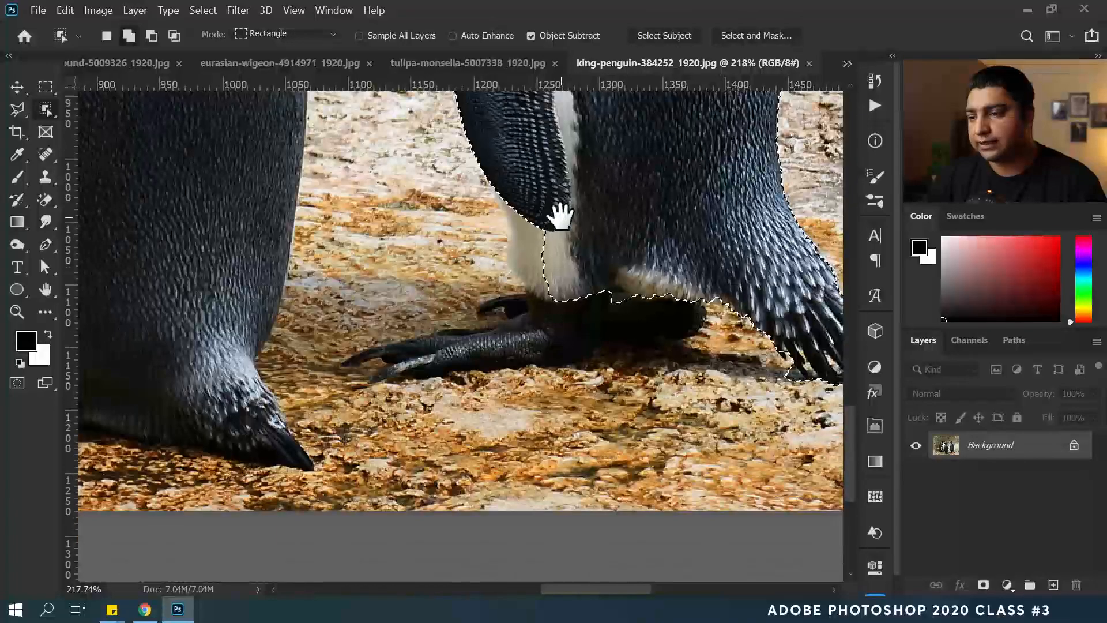
{"action": "left_click_drag", "start_coordinate": [352, 168], "coordinate": [741, 404]}
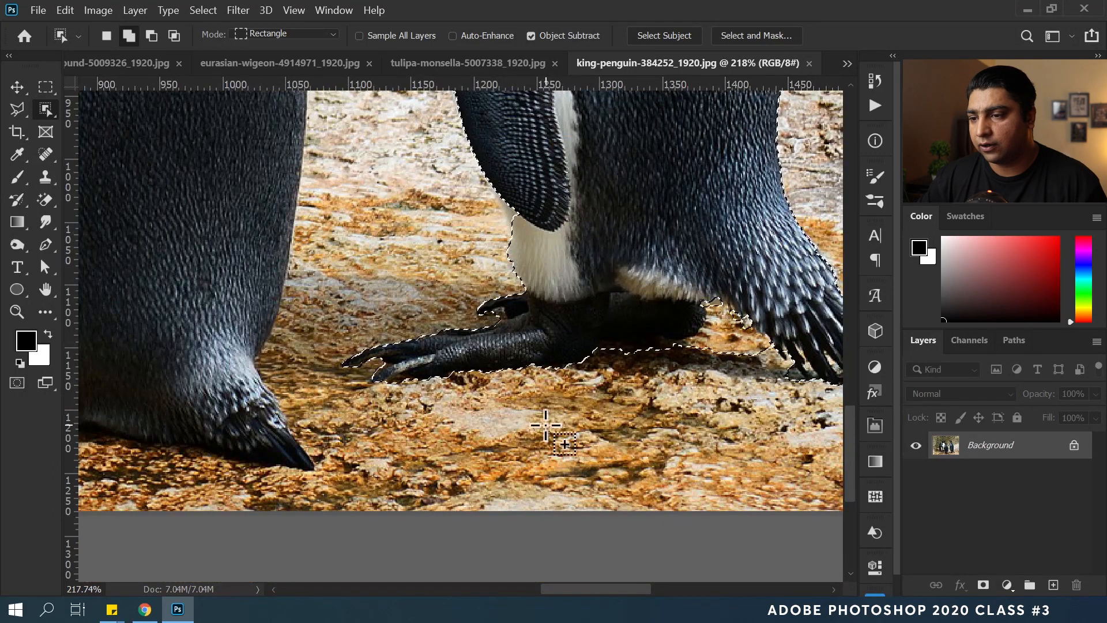
{"action": "left_click_drag", "start_coordinate": [463, 166], "coordinate": [550, 252]}
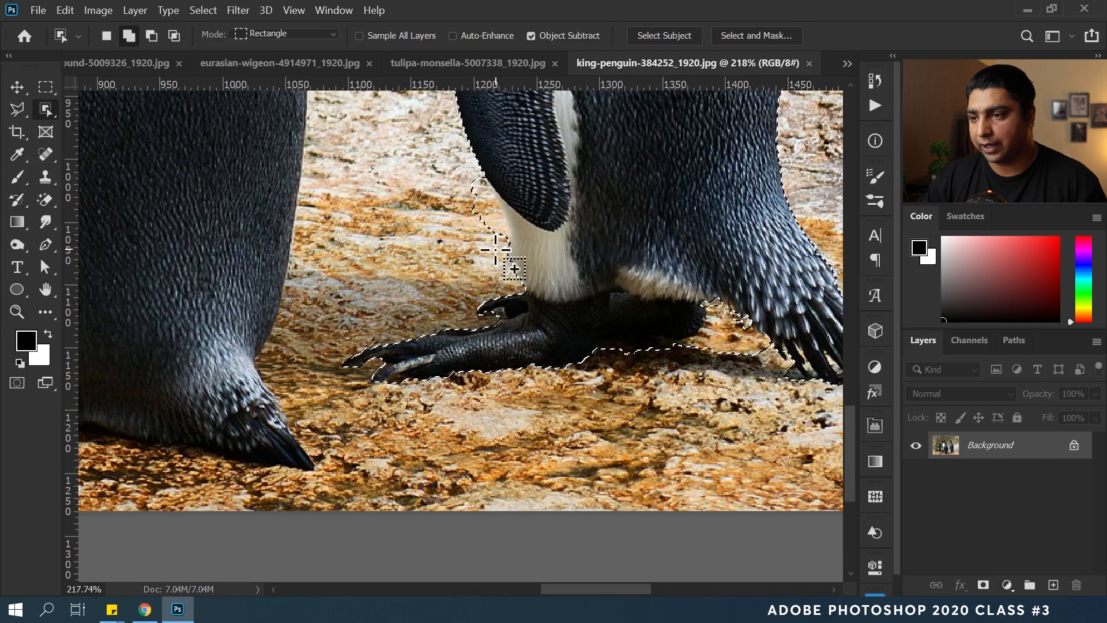
Clear the penguin selection and select all the penguins with the Select Subject command.
{"action": "scroll", "coordinate": [490, 266], "scroll_direction": "down", "scroll_amount": 5}
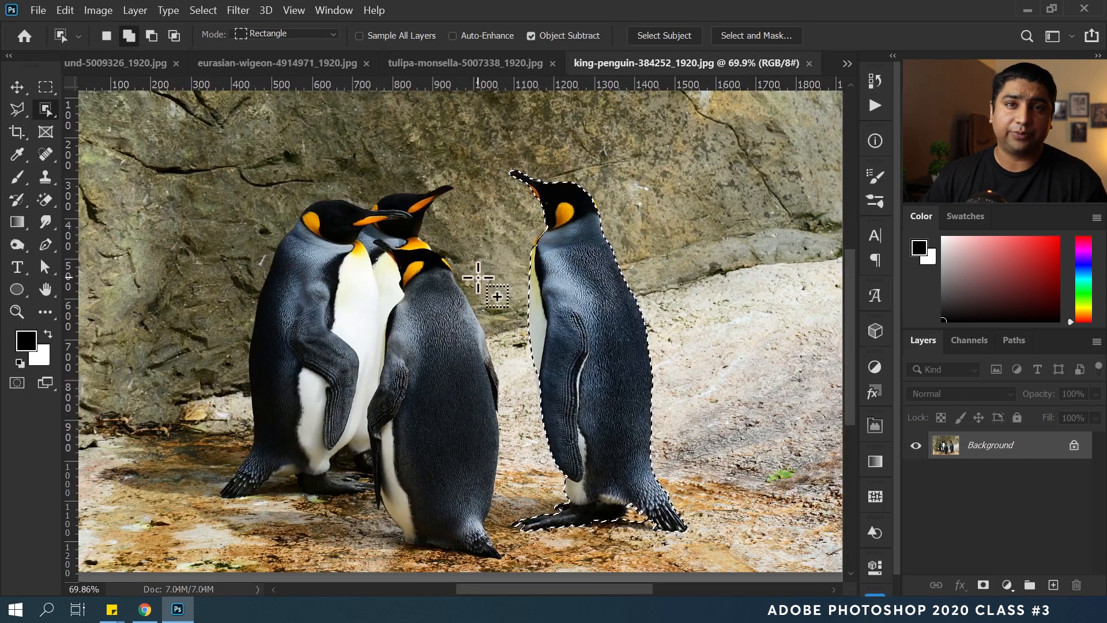
{"action": "left_click", "coordinate": [203, 10]}
{"action": "left_click", "coordinate": [255, 44]}
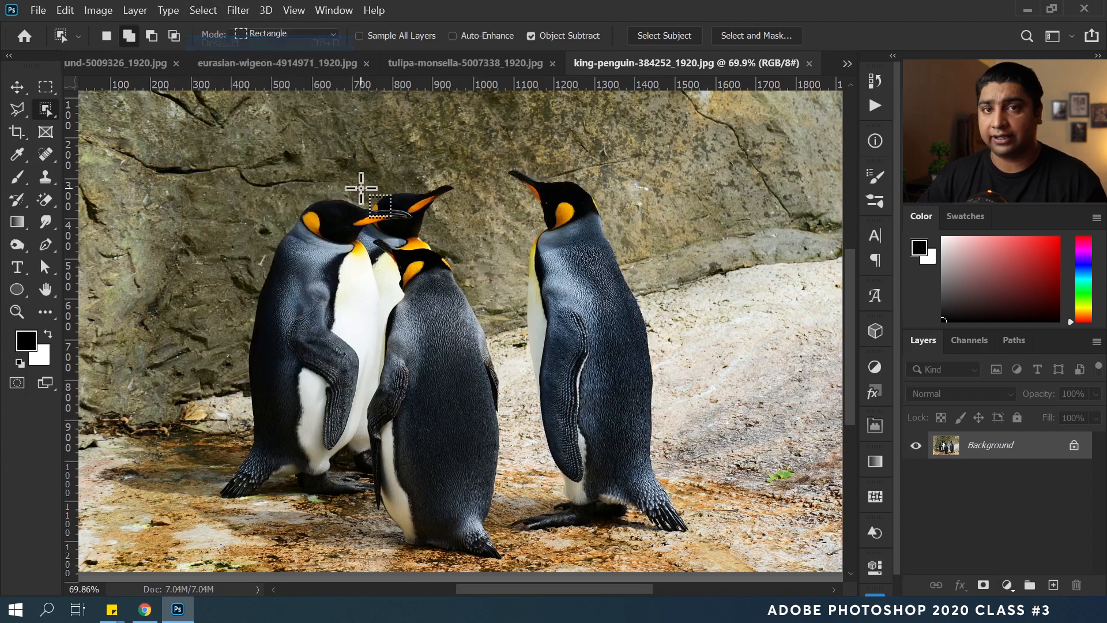
{"action": "left_click", "coordinate": [206, 10]}
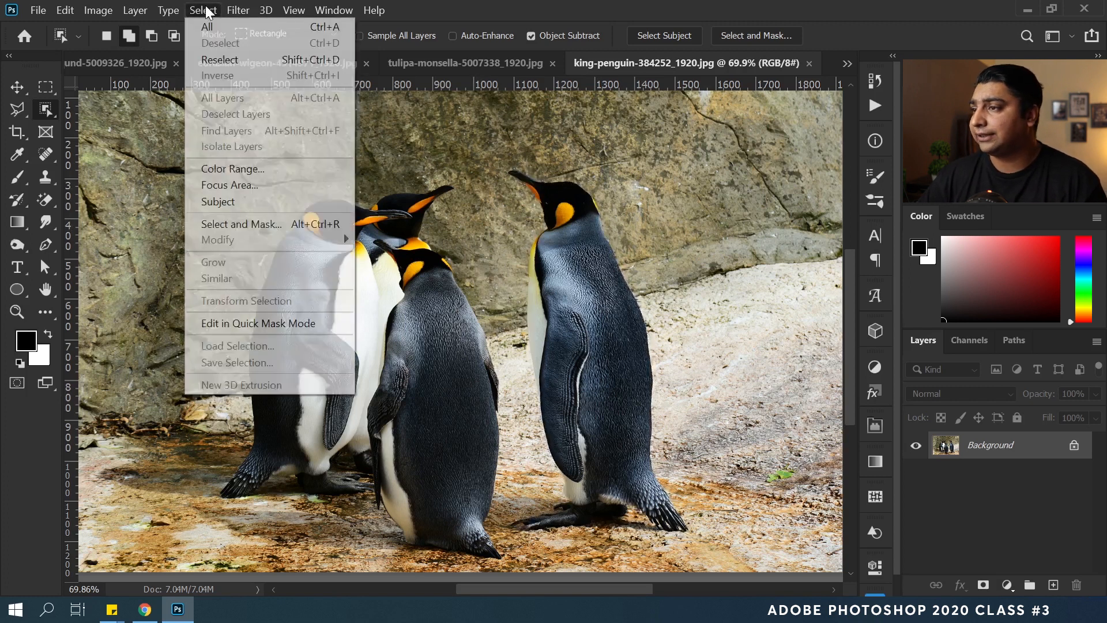
{"action": "left_click", "coordinate": [242, 202]}
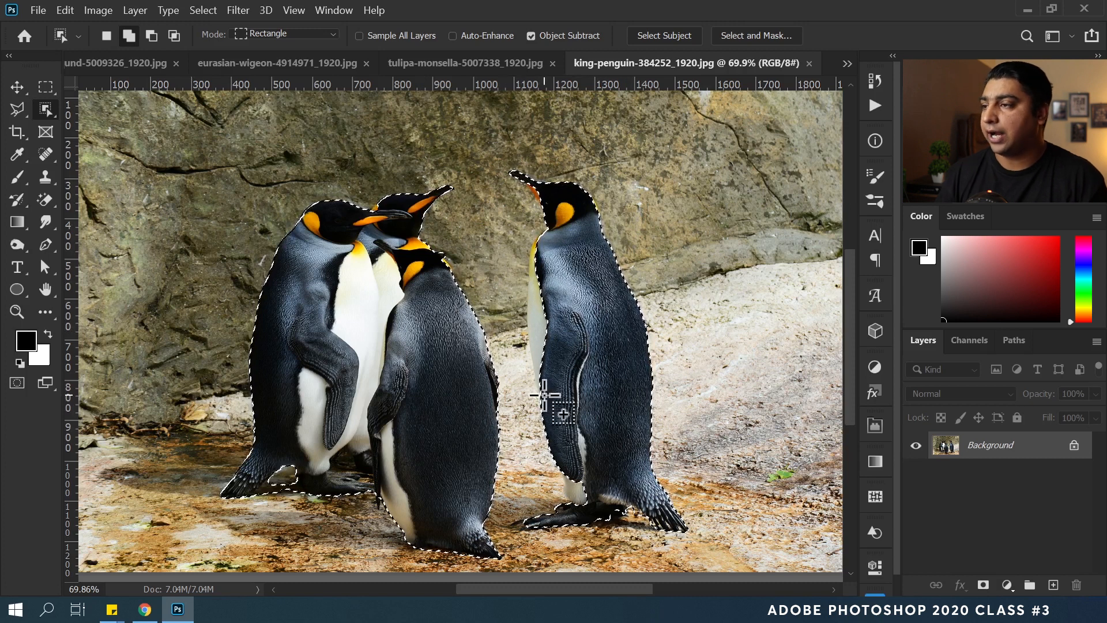
Subtract the group of three left penguins from the selection with the Object Selection Tool.
{"action": "left_click", "coordinate": [158, 37]}
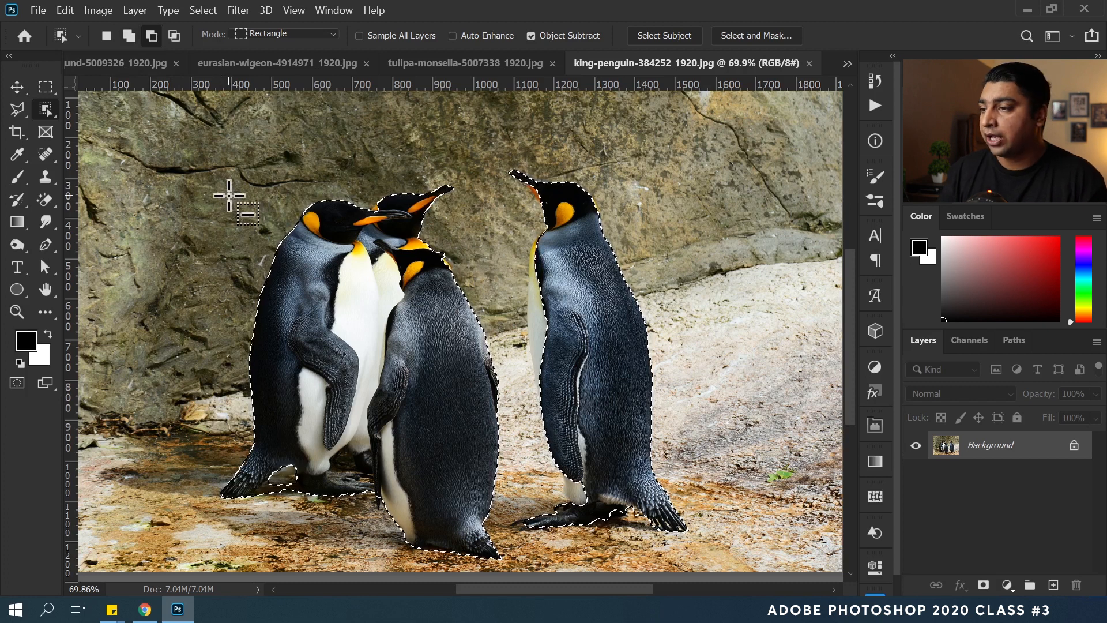
{"action": "mouse_move", "coordinate": [193, 156]}
{"action": "left_mouse_down"}
{"action": "mouse_move", "coordinate": [444, 539]}
{"action": "mouse_move", "coordinate": [481, 548]}
{"action": "left_mouse_up"}
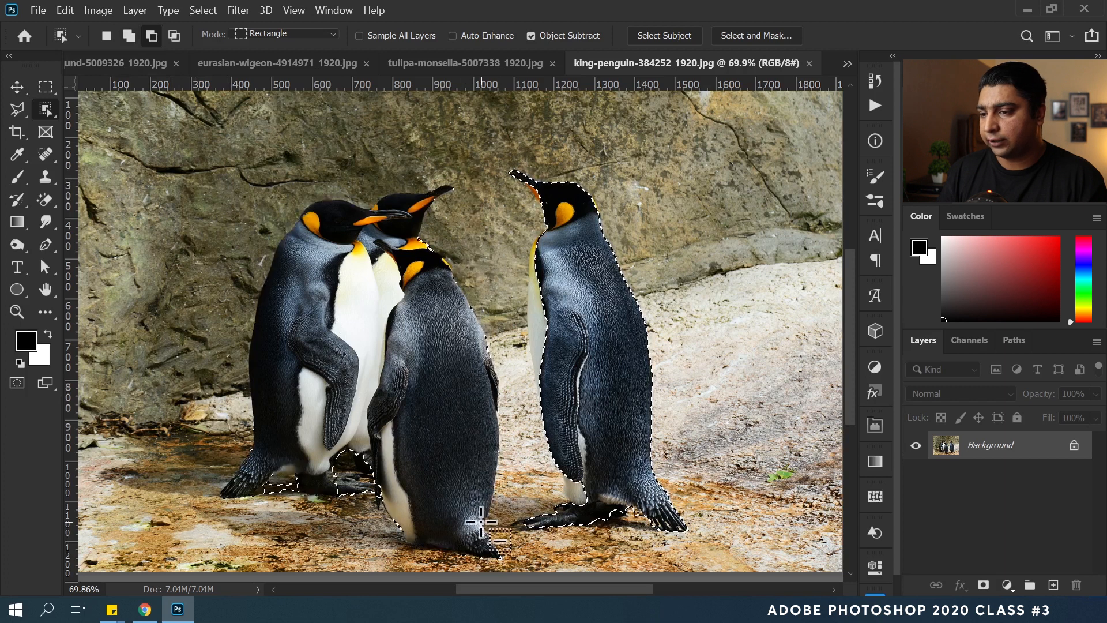
Subtract the leftover patches around the left penguins' feet, and try subtracting the whole left group with Object Subtract on.
{"action": "left_click_drag", "start_coordinate": [247, 413], "coordinate": [459, 548]}
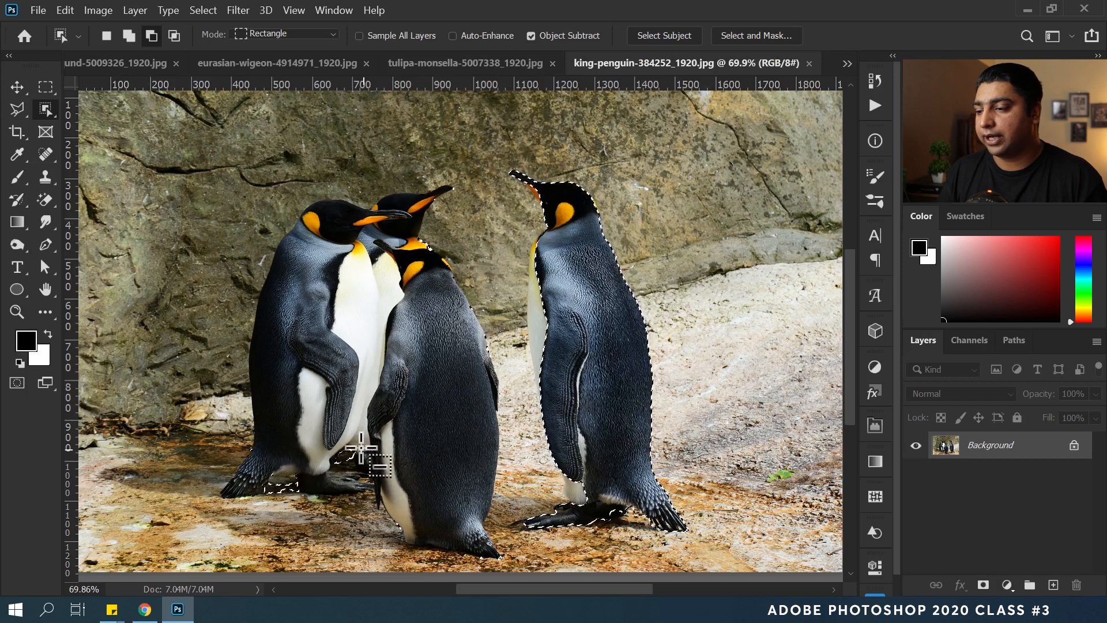
{"action": "left_click", "coordinate": [277, 501]}
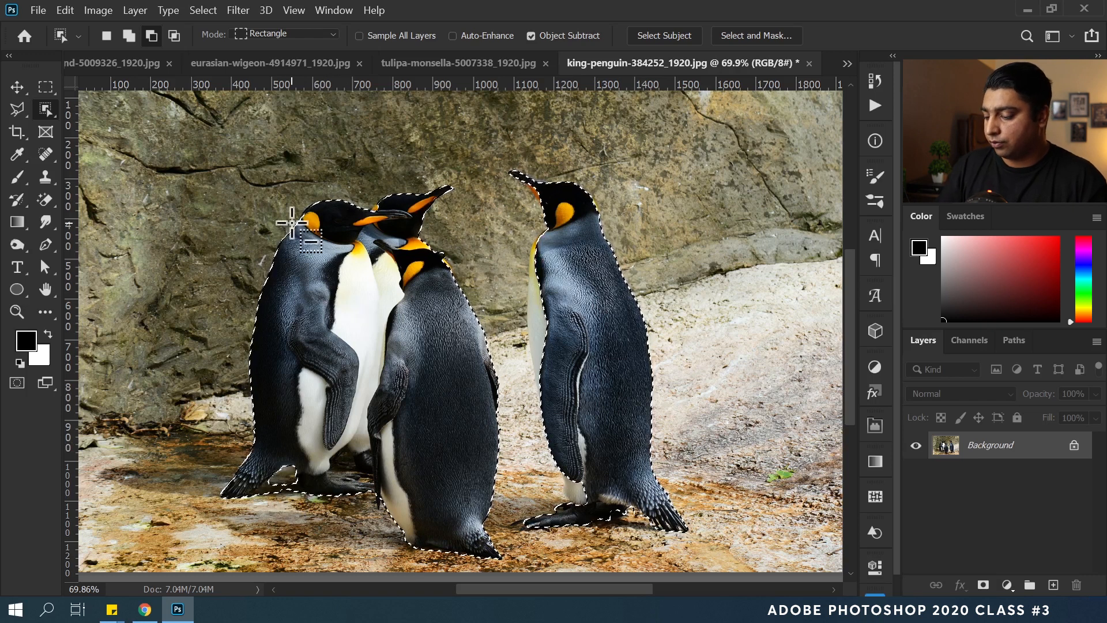
{"action": "left_click_drag", "start_coordinate": [214, 167], "coordinate": [505, 572]}
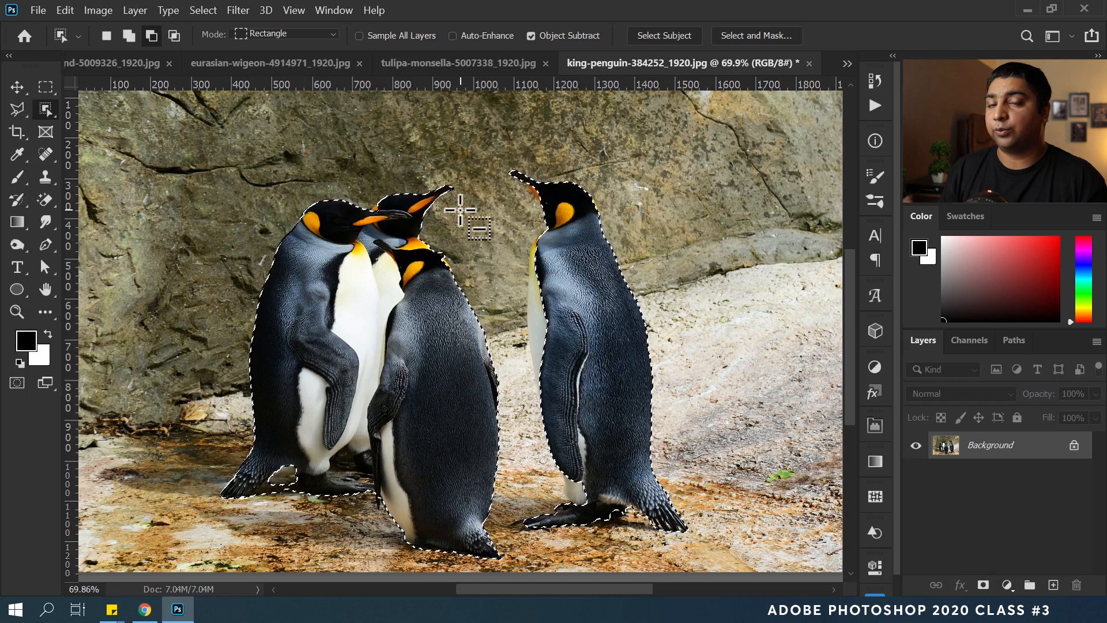
Turn off Object Subtract and subtract a rectangle around the three left penguins from the selection.
{"action": "left_click", "coordinate": [531, 36]}
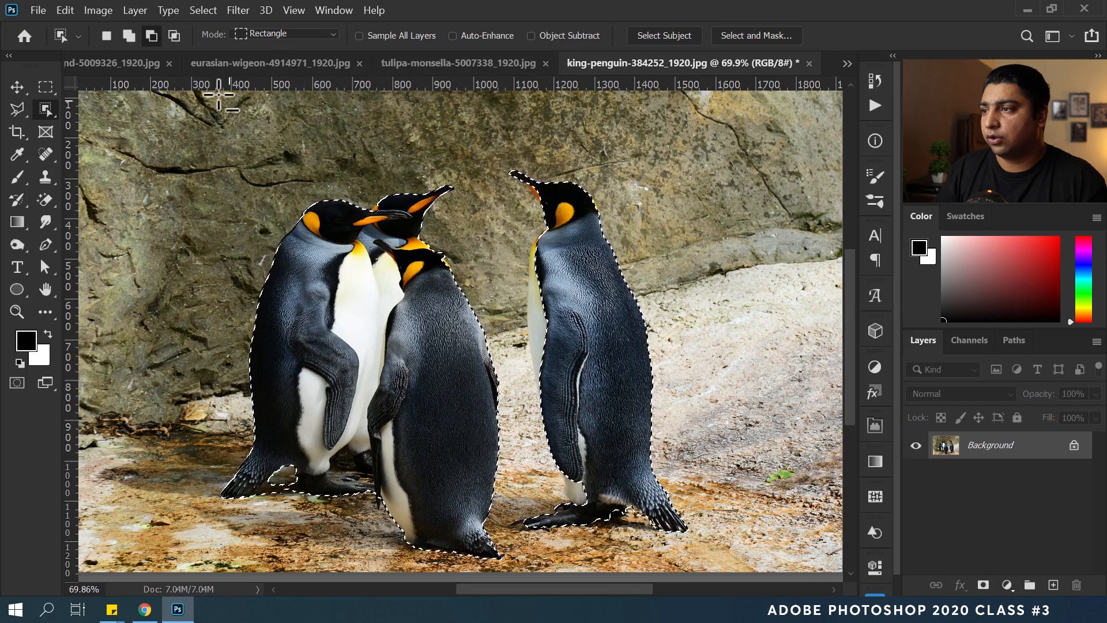
{"action": "left_click", "coordinate": [150, 36]}
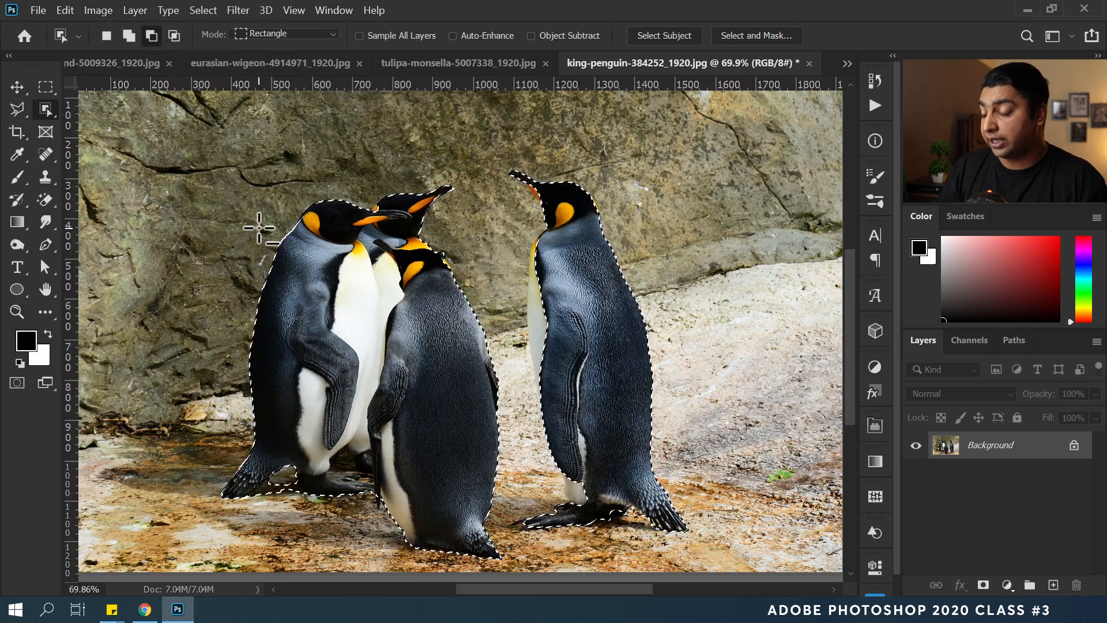
{"action": "left_click_drag", "start_coordinate": [193, 162], "coordinate": [506, 565]}
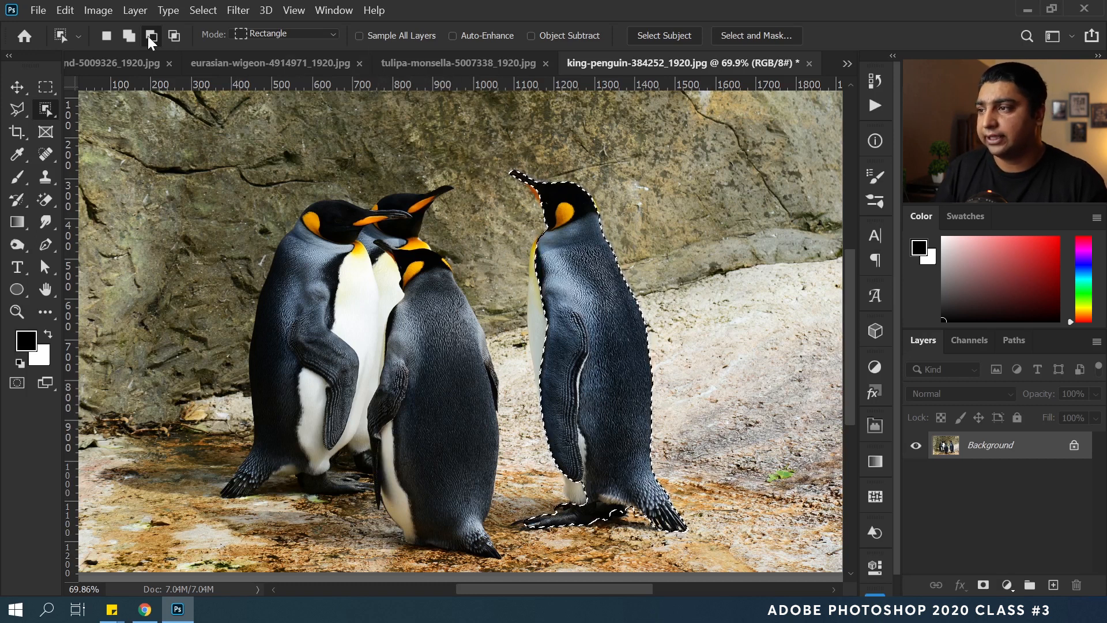
Try subtracting the lone penguin's upper half, undo it, and subtract around its feet with Object Subtract on.
{"action": "mouse_move", "coordinate": [477, 188]}
{"action": "left_mouse_down"}
{"action": "mouse_move", "coordinate": [667, 235]}
{"action": "mouse_move", "coordinate": [705, 320]}
{"action": "left_mouse_up"}
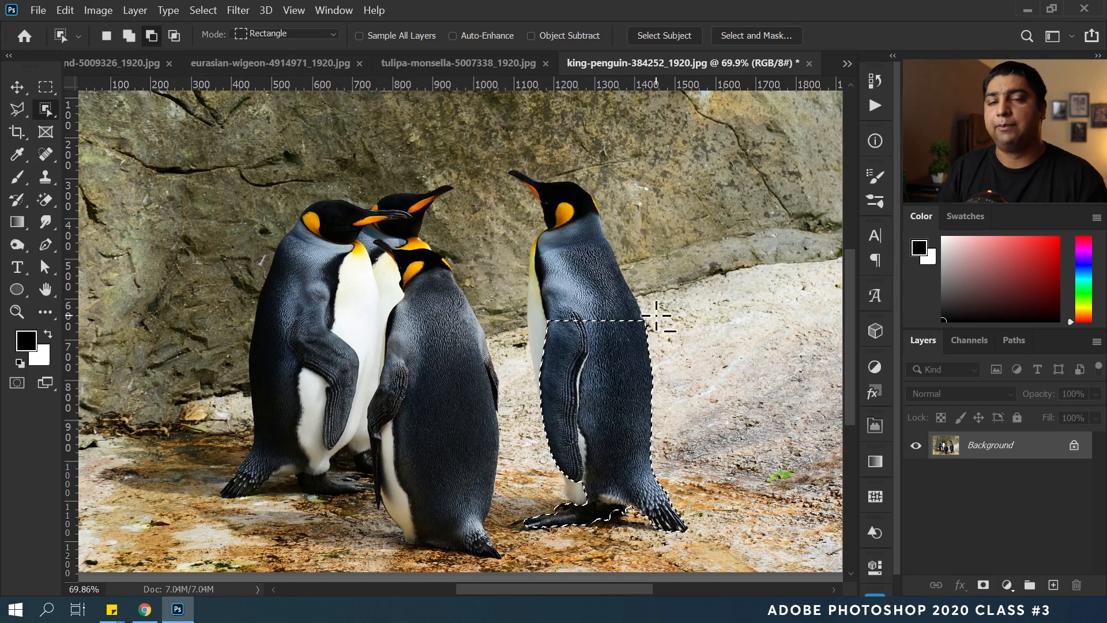
{"action": "key", "text": "ctrl+z"}
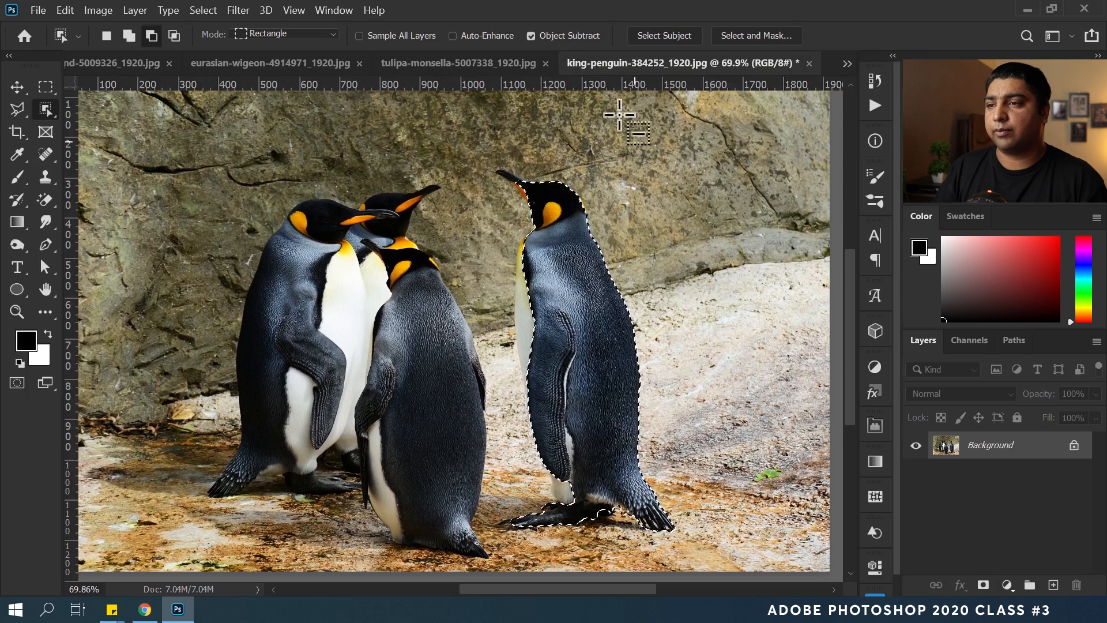
{"action": "left_click", "coordinate": [557, 35]}
{"action": "left_click_drag", "start_coordinate": [473, 558], "coordinate": [730, 421]}
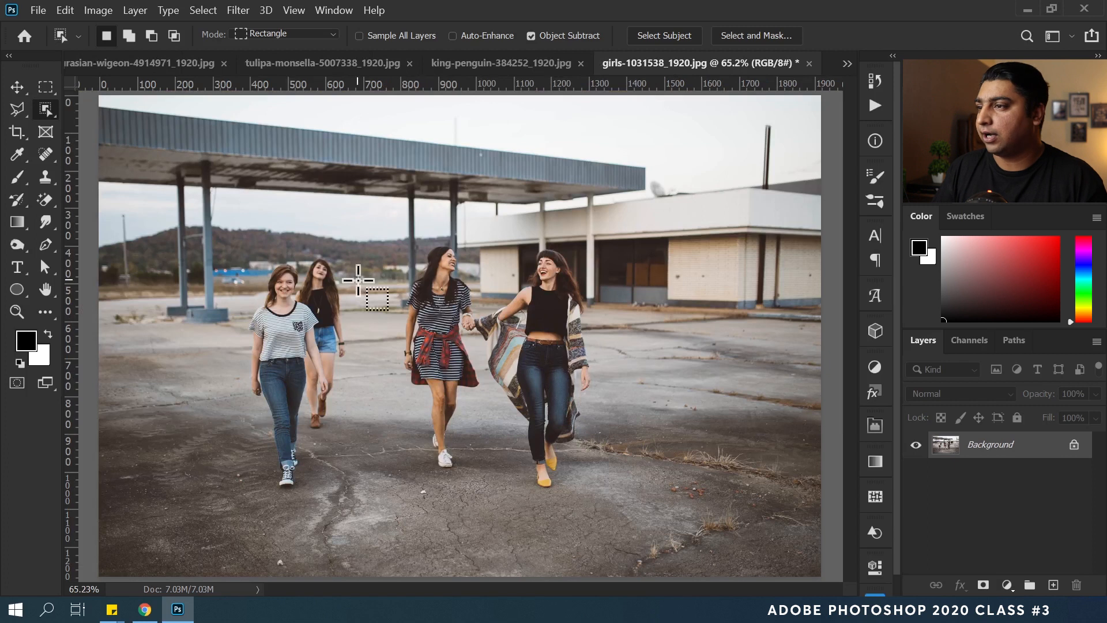
In girls-1031538_1920.jpg, set the Object Selection Tool's mode to Lasso.
{"action": "left_click", "coordinate": [265, 34]}
{"action": "left_click", "coordinate": [253, 60]}
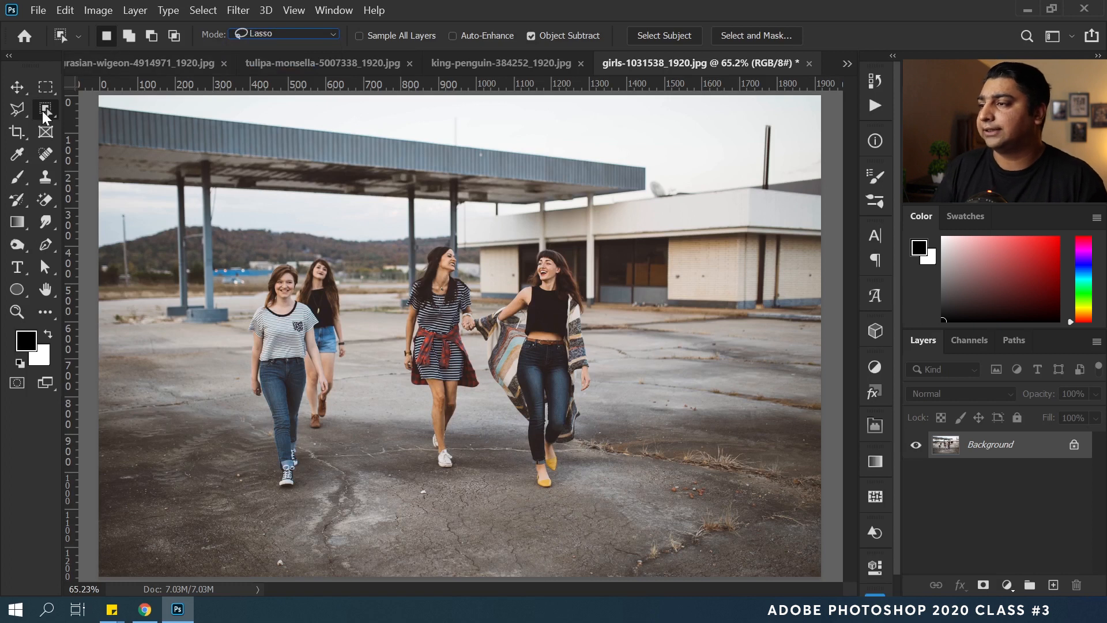
{"action": "left_click", "coordinate": [326, 36]}
{"action": "left_click", "coordinate": [268, 57]}
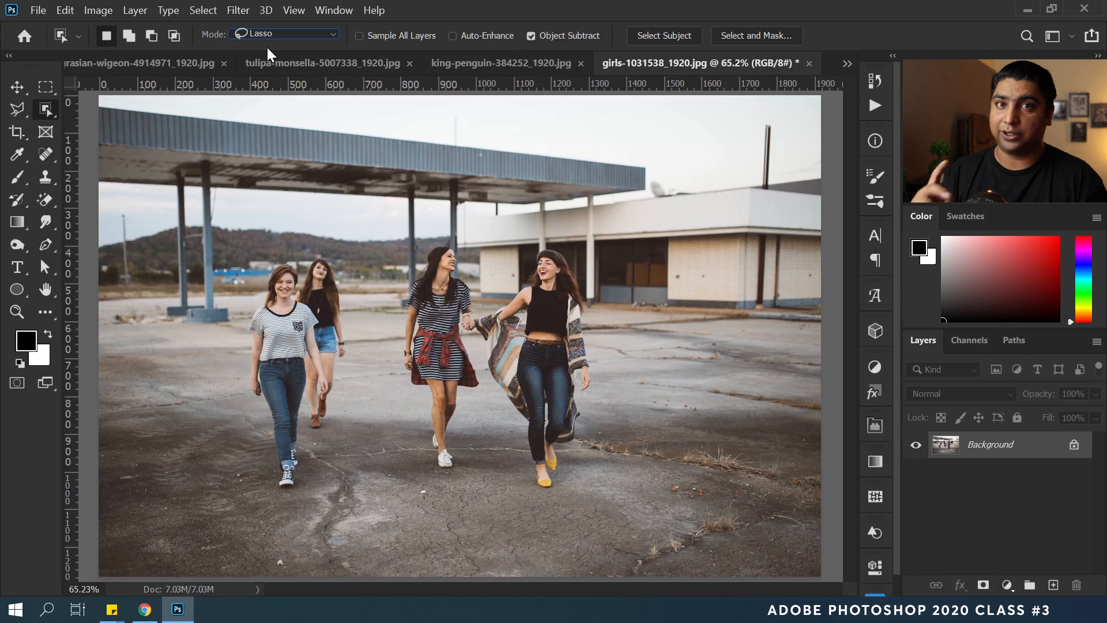
{"action": "left_click", "coordinate": [267, 35]}
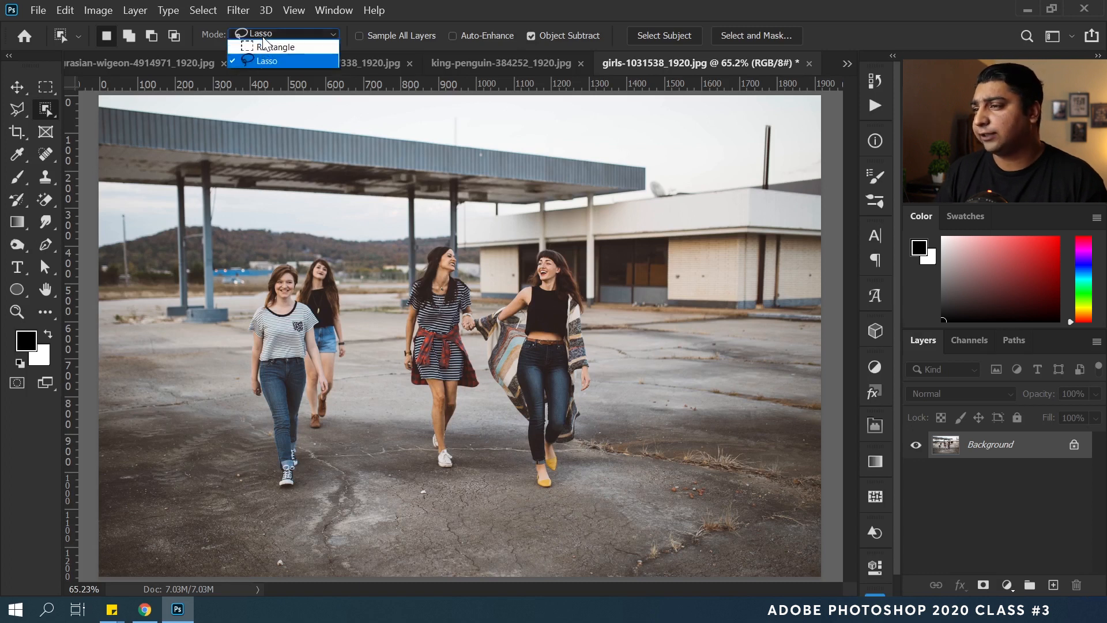
{"action": "left_click", "coordinate": [262, 34]}
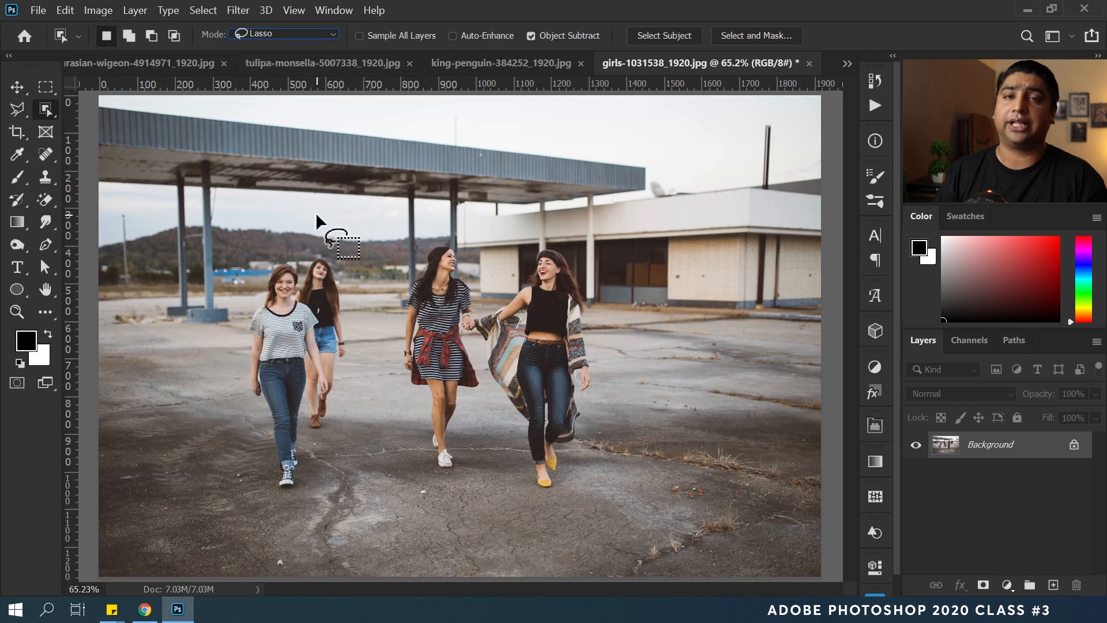
Try a freehand selection with the regular Lasso Tool and clear it.
{"action": "right_click", "coordinate": [16, 111]}
{"action": "left_click", "coordinate": [63, 108]}
{"action": "mouse_move", "coordinate": [355, 215]}
{"action": "left_mouse_down"}
{"action": "mouse_move", "coordinate": [365, 429]}
{"action": "mouse_move", "coordinate": [333, 518]}
{"action": "mouse_move", "coordinate": [216, 487]}
{"action": "mouse_move", "coordinate": [197, 323]}
{"action": "mouse_move", "coordinate": [242, 218]}
{"action": "mouse_move", "coordinate": [315, 197]}
{"action": "mouse_move", "coordinate": [354, 220]}
{"action": "left_mouse_up"}
{"action": "key", "text": "ctrl+d"}
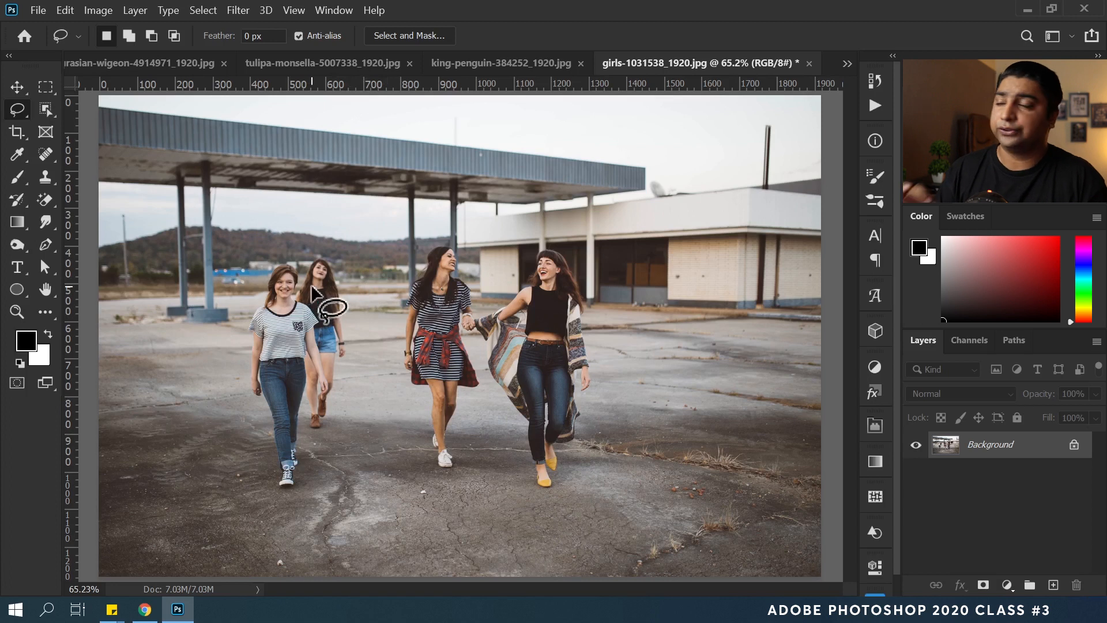
Select the two women on the left by outlining them with the Object Selection Tool in Lasso mode.
{"action": "left_click", "coordinate": [46, 109]}
{"action": "left_click", "coordinate": [134, 109]}
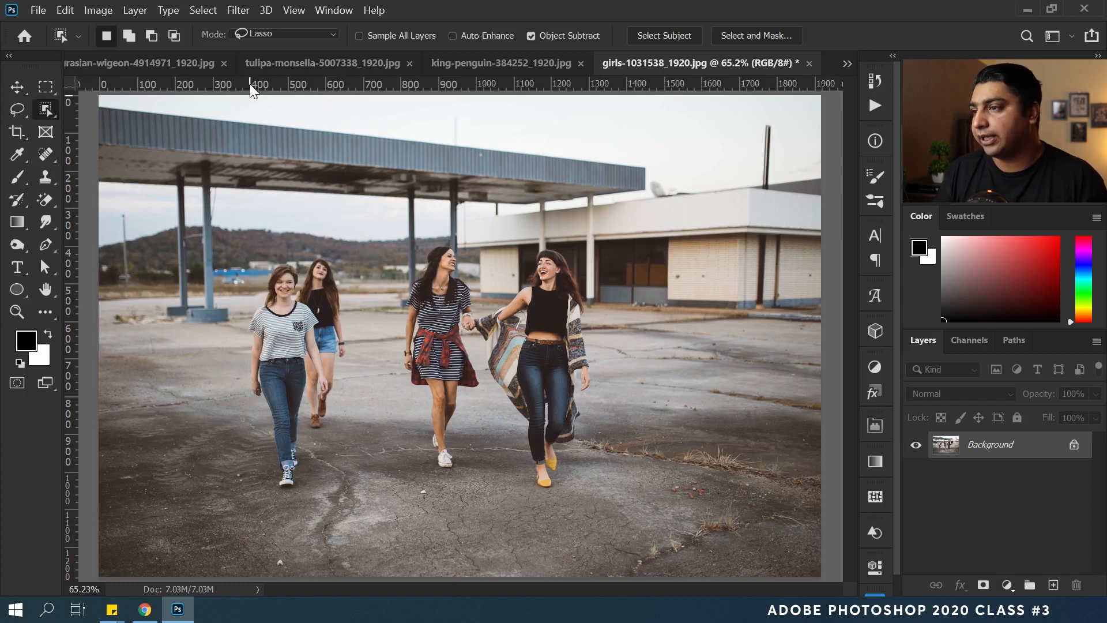
{"action": "left_click", "coordinate": [271, 35]}
{"action": "left_click", "coordinate": [280, 68]}
{"action": "mouse_move", "coordinate": [259, 241]}
{"action": "left_mouse_down"}
{"action": "mouse_move", "coordinate": [232, 362]}
{"action": "mouse_move", "coordinate": [252, 471]}
{"action": "mouse_move", "coordinate": [272, 506]}
{"action": "mouse_move", "coordinate": [311, 492]}
{"action": "mouse_move", "coordinate": [315, 451]}
{"action": "mouse_move", "coordinate": [350, 402]}
{"action": "mouse_move", "coordinate": [345, 256]}
{"action": "mouse_move", "coordinate": [257, 243]}
{"action": "left_mouse_up"}
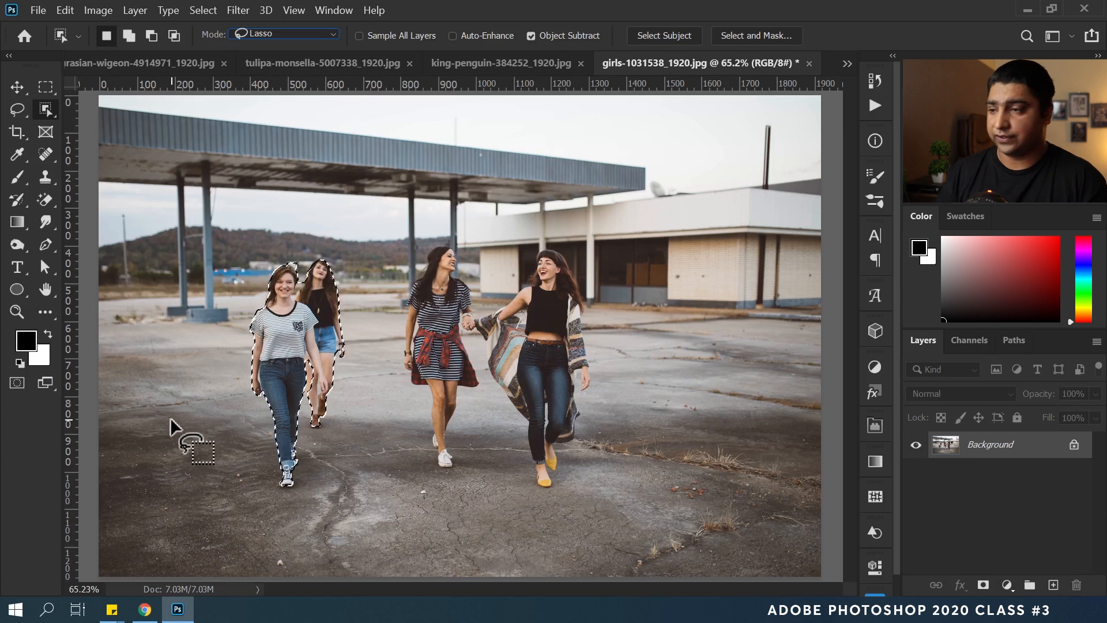
Add the missing part of the rear woman's leg, beside the front woman's jeans, to the selection.
{"action": "left_click_drag", "start_coordinate": [283, 378], "coordinate": [376, 390]}
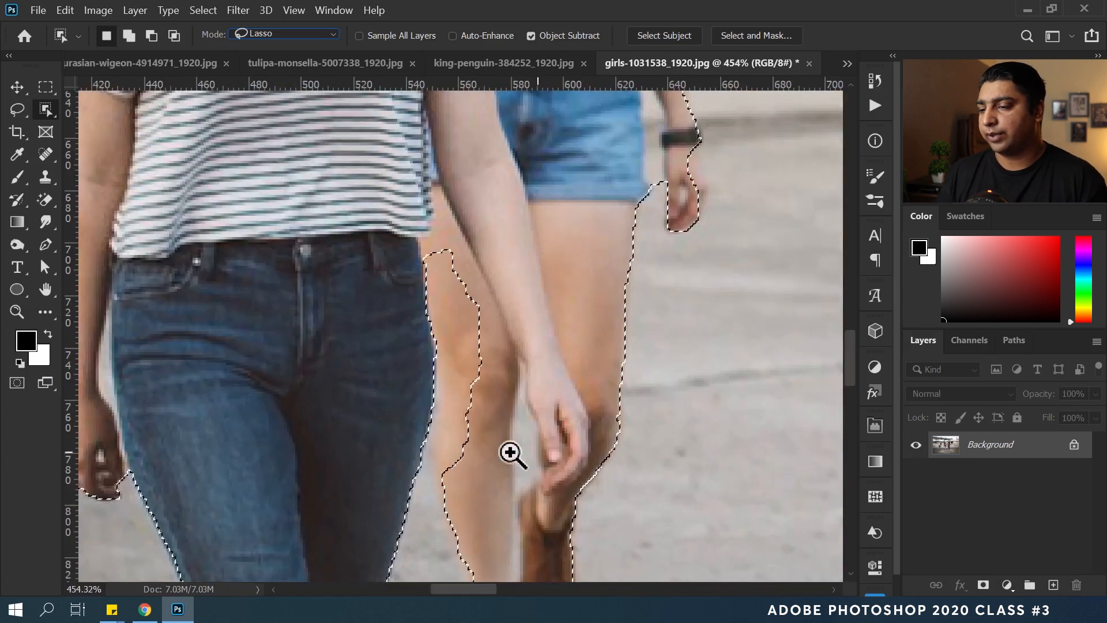
{"action": "left_click", "coordinate": [128, 36]}
{"action": "mouse_move", "coordinate": [444, 203]}
{"action": "left_mouse_down"}
{"action": "mouse_move", "coordinate": [410, 255]}
{"action": "mouse_move", "coordinate": [394, 315]}
{"action": "mouse_move", "coordinate": [406, 413]}
{"action": "mouse_move", "coordinate": [461, 503]}
{"action": "mouse_move", "coordinate": [520, 427]}
{"action": "mouse_move", "coordinate": [464, 196]}
{"action": "left_mouse_up"}
{"action": "mouse_move", "coordinate": [413, 317]}
{"action": "left_mouse_down"}
{"action": "mouse_move", "coordinate": [460, 415]}
{"action": "mouse_move", "coordinate": [423, 420]}
{"action": "mouse_move", "coordinate": [453, 365]}
{"action": "left_mouse_up"}
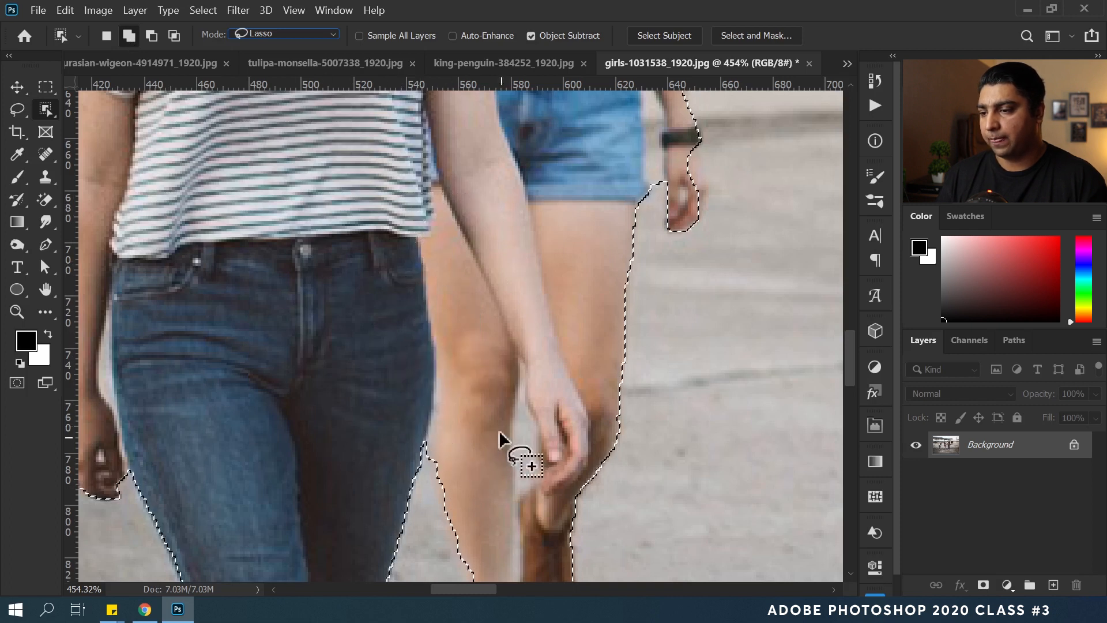
{"action": "left_click_drag", "start_coordinate": [489, 457], "coordinate": [403, 242]}
{"action": "left_click_drag", "start_coordinate": [433, 115], "coordinate": [436, 401]}
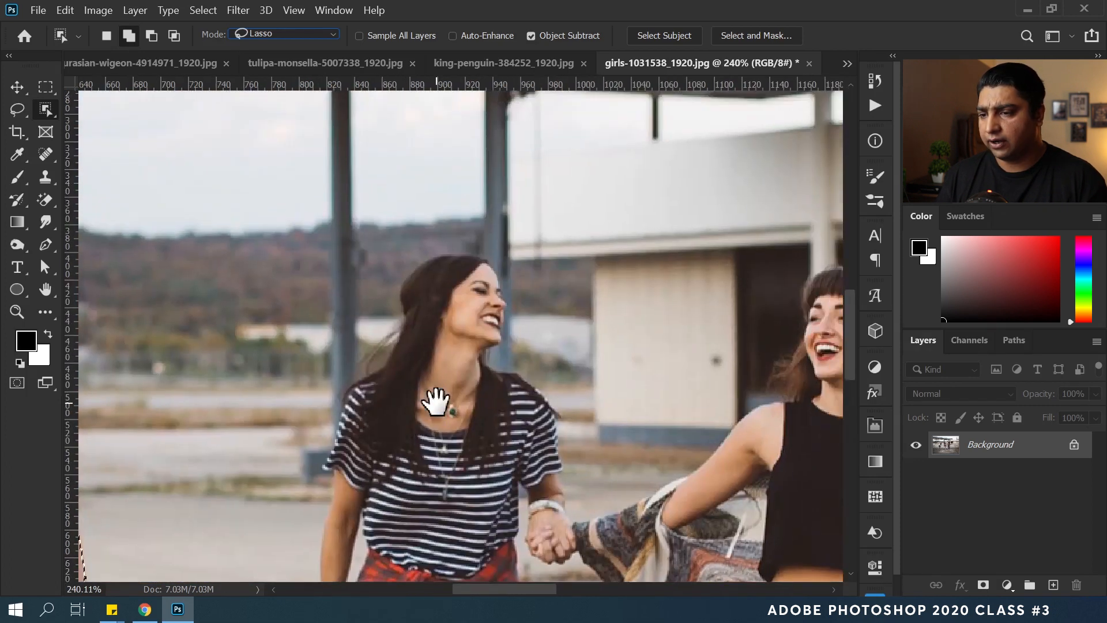
Subtract the excess background around the front woman's hair from the selection with a freehand outline.
{"action": "left_click_drag", "start_coordinate": [479, 335], "coordinate": [450, 334]}
{"action": "left_click_drag", "start_coordinate": [339, 312], "coordinate": [519, 242]}
{"action": "left_click_drag", "start_coordinate": [281, 316], "coordinate": [324, 313]}
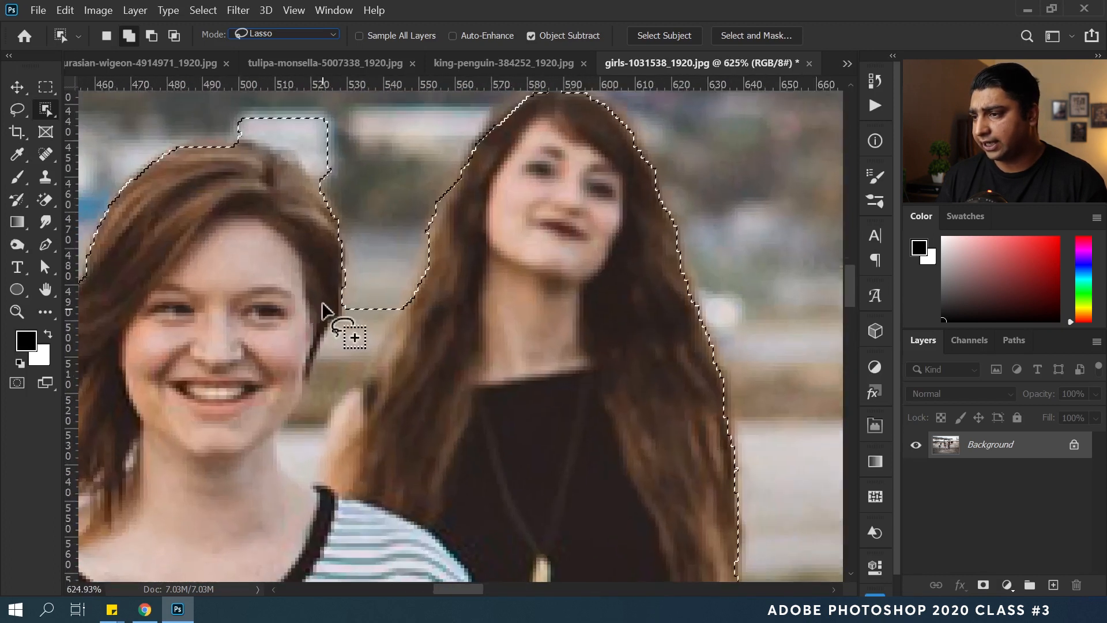
{"action": "left_click_drag", "start_coordinate": [257, 165], "coordinate": [292, 314]}
{"action": "mouse_move", "coordinate": [236, 220]}
{"action": "left_mouse_down"}
{"action": "mouse_move", "coordinate": [299, 246]}
{"action": "mouse_move", "coordinate": [343, 287]}
{"action": "mouse_move", "coordinate": [374, 284]}
{"action": "mouse_move", "coordinate": [358, 193]}
{"action": "mouse_move", "coordinate": [280, 166]}
{"action": "mouse_move", "coordinate": [241, 195]}
{"action": "mouse_move", "coordinate": [235, 223]}
{"action": "left_mouse_up"}
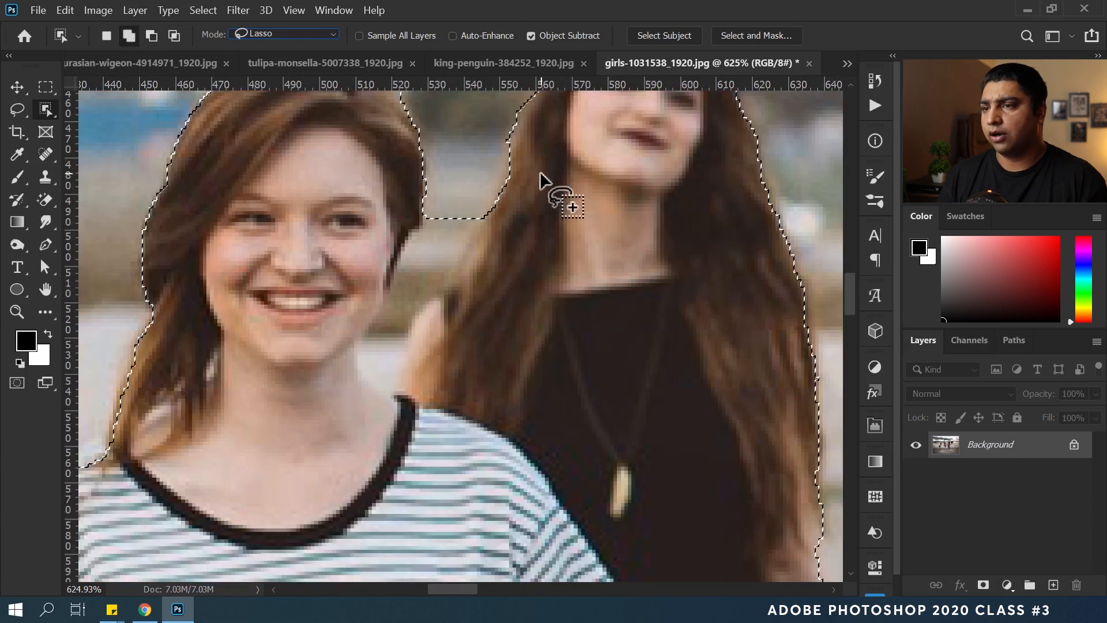
With Object Subtract off, subtract the background gap between the two women's hair, and turn Object Subtract back on.
{"action": "left_click", "coordinate": [563, 36]}
{"action": "mouse_move", "coordinate": [429, 180]}
{"action": "left_mouse_down"}
{"action": "mouse_move", "coordinate": [425, 224]}
{"action": "mouse_move", "coordinate": [392, 268]}
{"action": "mouse_move", "coordinate": [386, 395]}
{"action": "mouse_move", "coordinate": [403, 341]}
{"action": "mouse_move", "coordinate": [477, 235]}
{"action": "mouse_move", "coordinate": [482, 209]}
{"action": "mouse_move", "coordinate": [461, 188]}
{"action": "mouse_move", "coordinate": [427, 192]}
{"action": "left_mouse_up"}
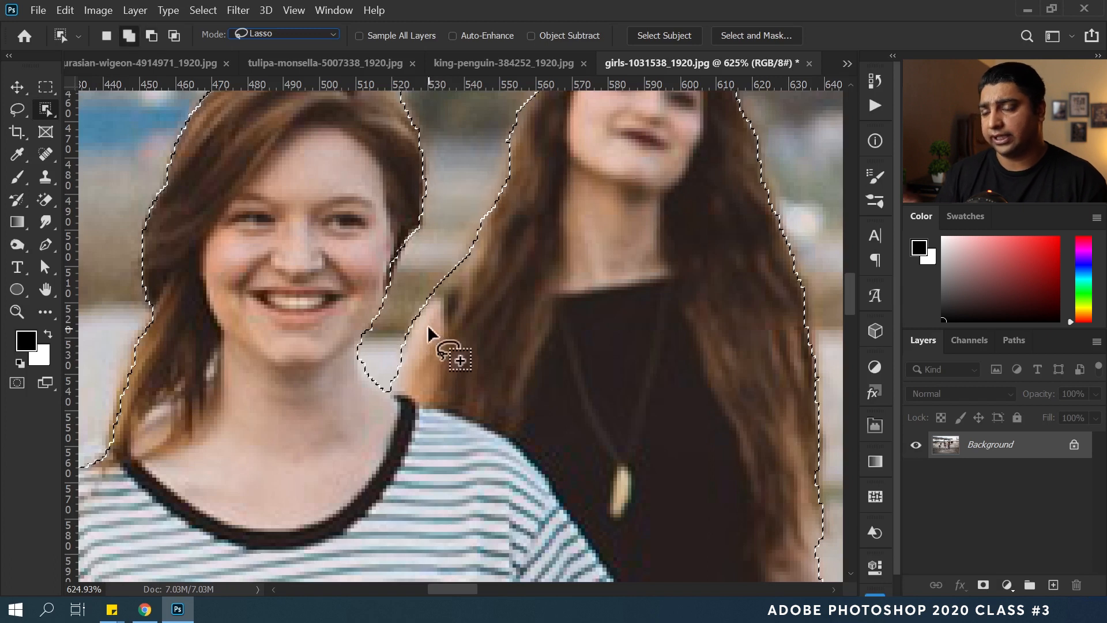
{"action": "left_click", "coordinate": [551, 35]}
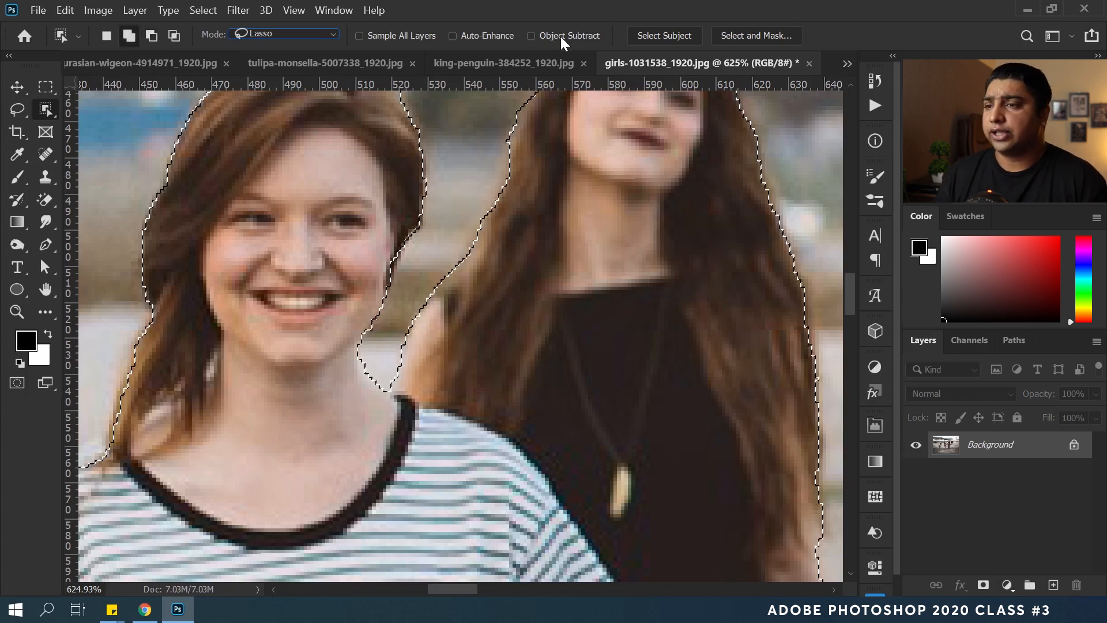
Copy the two selected women to a new layer.
{"action": "left_click_drag", "start_coordinate": [237, 246], "coordinate": [173, 258]}
{"action": "left_click_drag", "start_coordinate": [584, 308], "coordinate": [519, 203]}
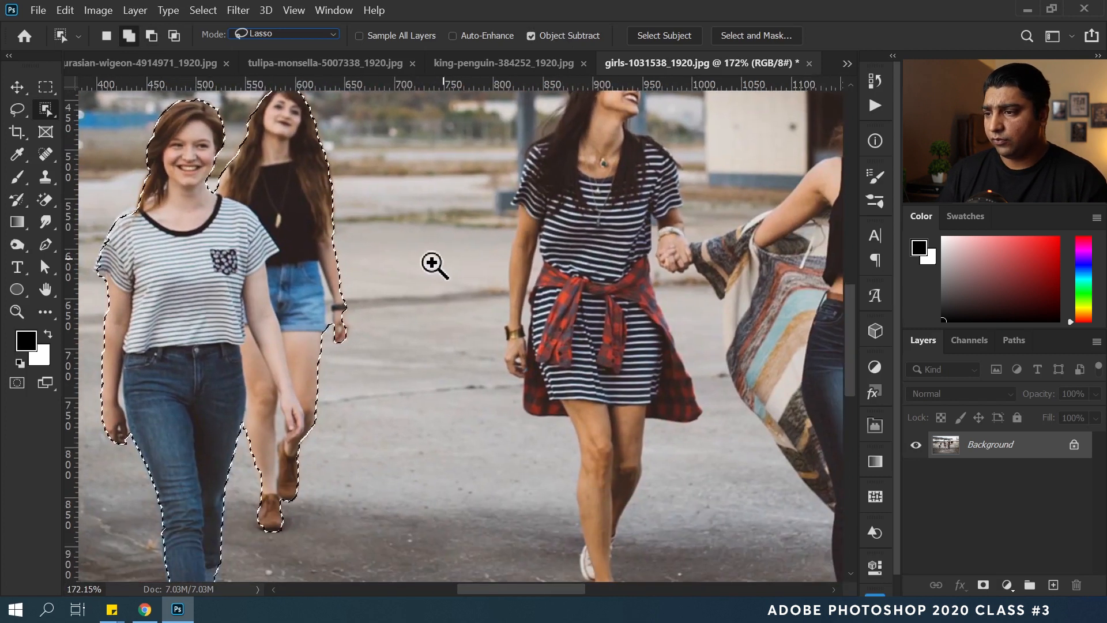
{"action": "left_click_drag", "start_coordinate": [353, 297], "coordinate": [304, 286]}
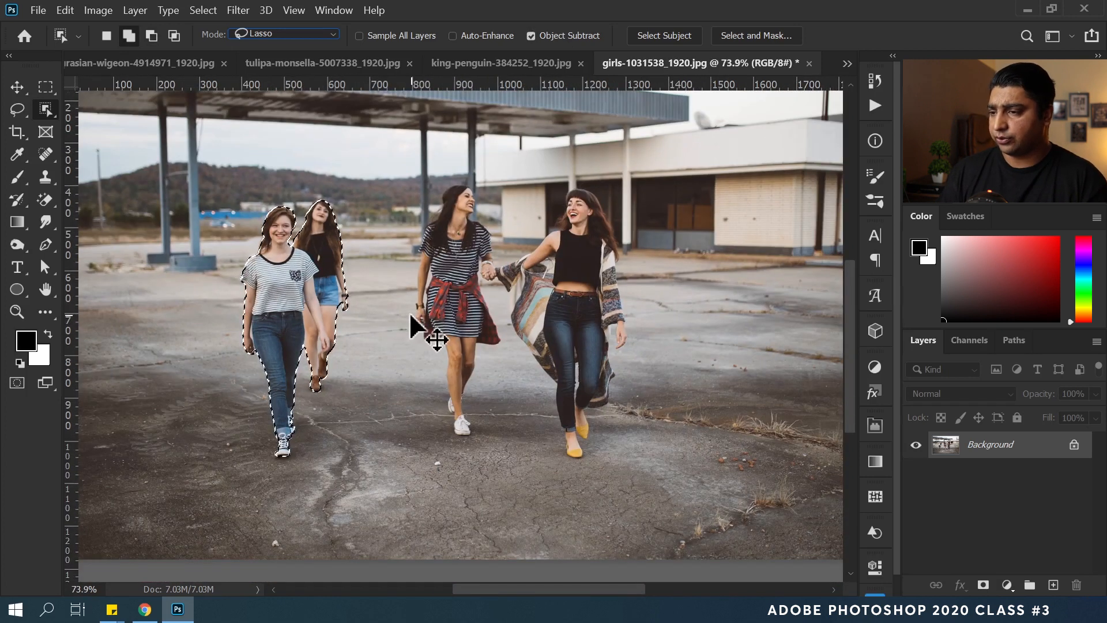
{"action": "key", "text": "ctrl+j"}
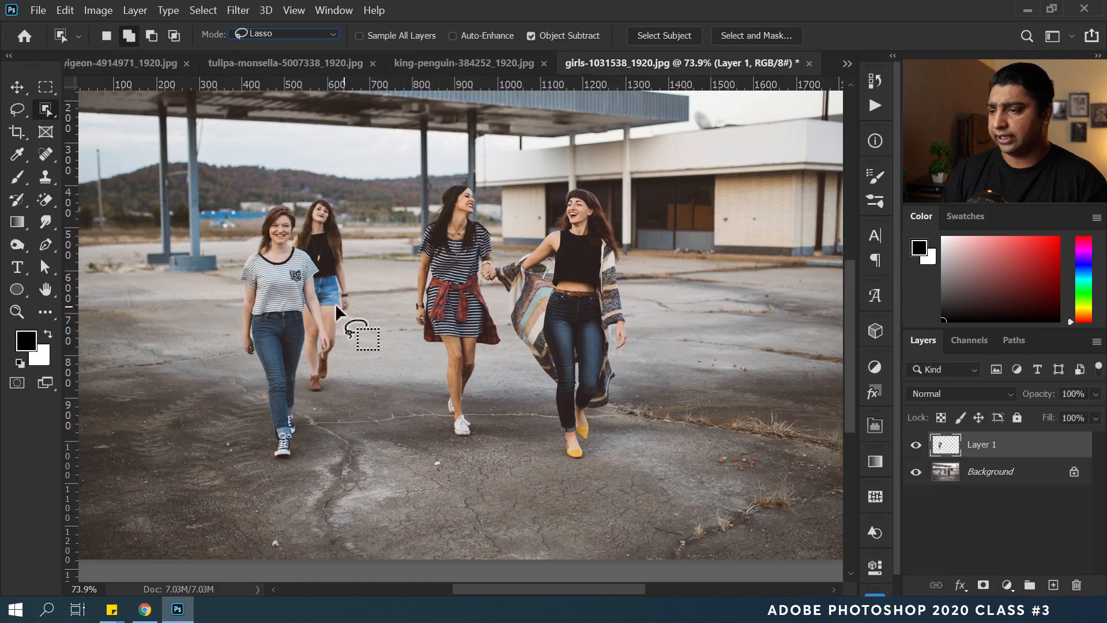
Move the copied pair of women with the Move Tool to the empty area right of the woman in yellow shoes.
{"action": "left_click_drag", "start_coordinate": [289, 301], "coordinate": [506, 310]}
{"action": "key", "text": "Return"}
{"action": "key", "text": "v"}
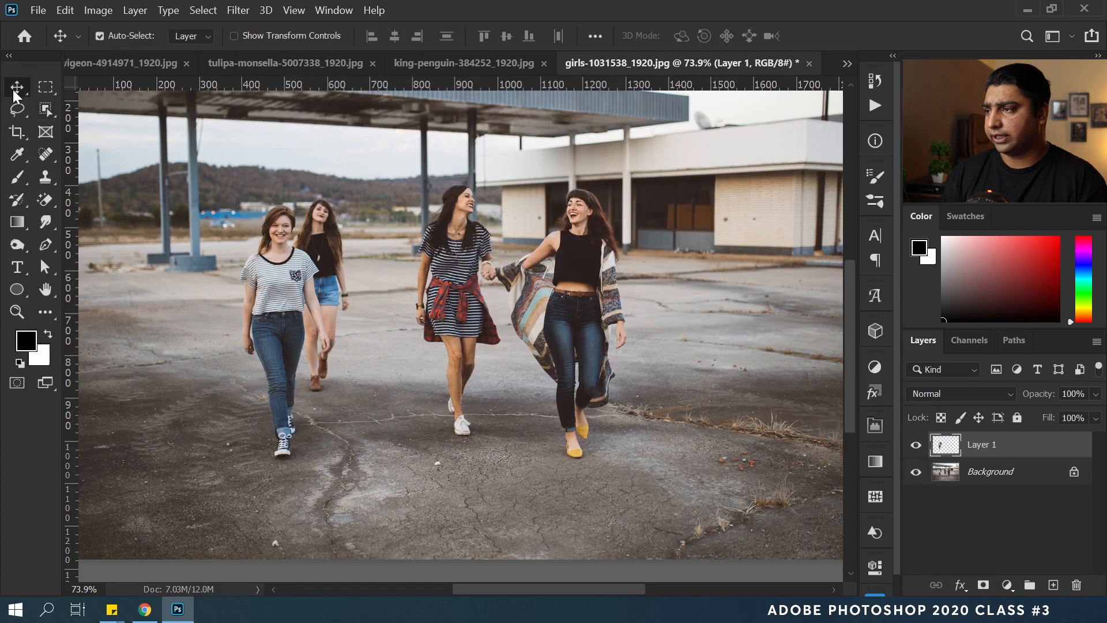
{"action": "left_click_drag", "start_coordinate": [298, 297], "coordinate": [725, 296]}
{"action": "left_click_drag", "start_coordinate": [406, 258], "coordinate": [374, 262]}
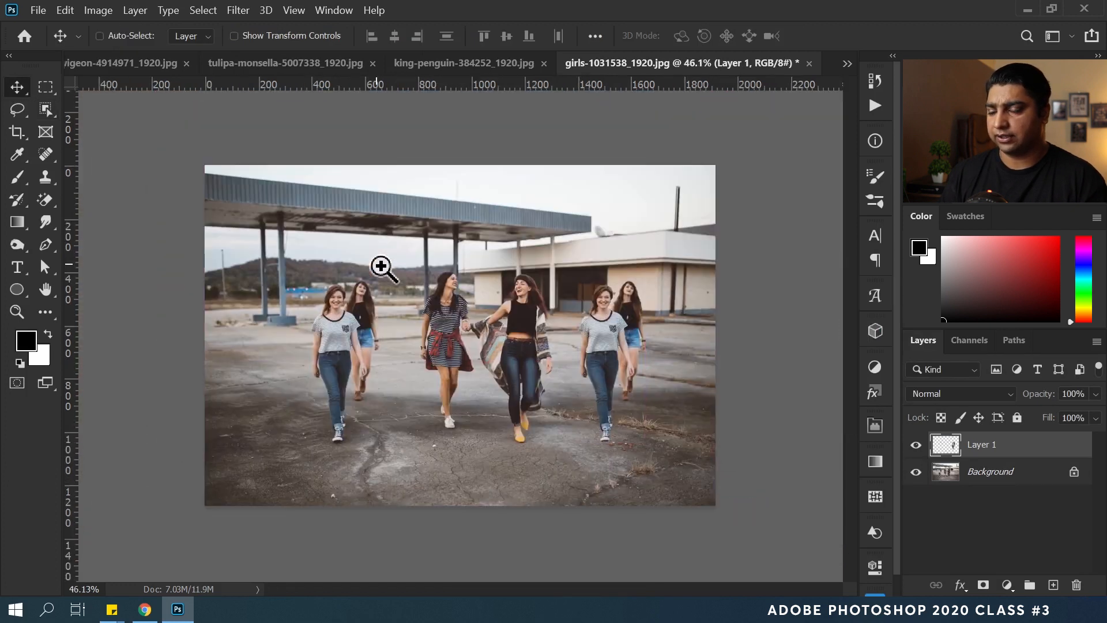
{"action": "left_click_drag", "start_coordinate": [537, 357], "coordinate": [551, 359]}
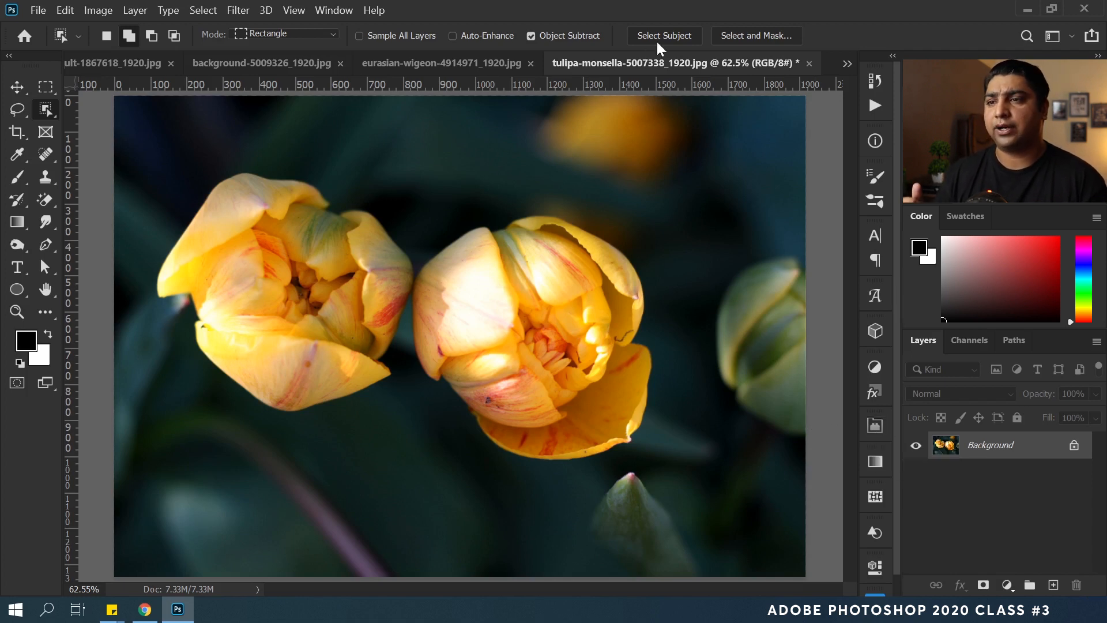
In tulipa-monsella-5007338_1920.jpg, select both yellow tulips with the Select Subject command and clear the selection.
{"action": "left_click", "coordinate": [203, 10]}
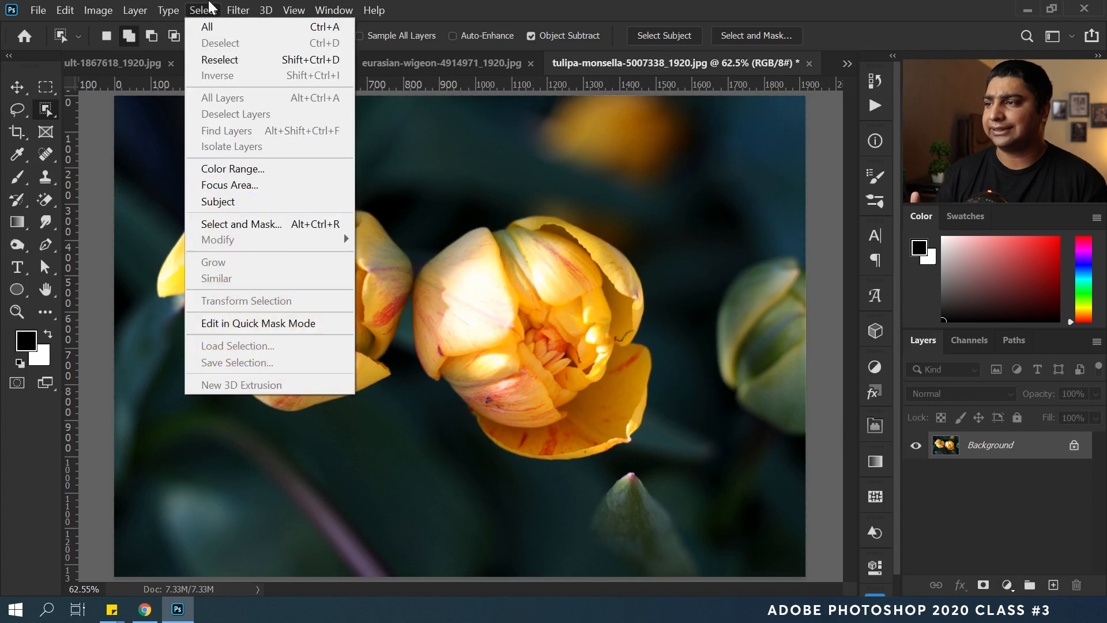
{"action": "left_click", "coordinate": [642, 45]}
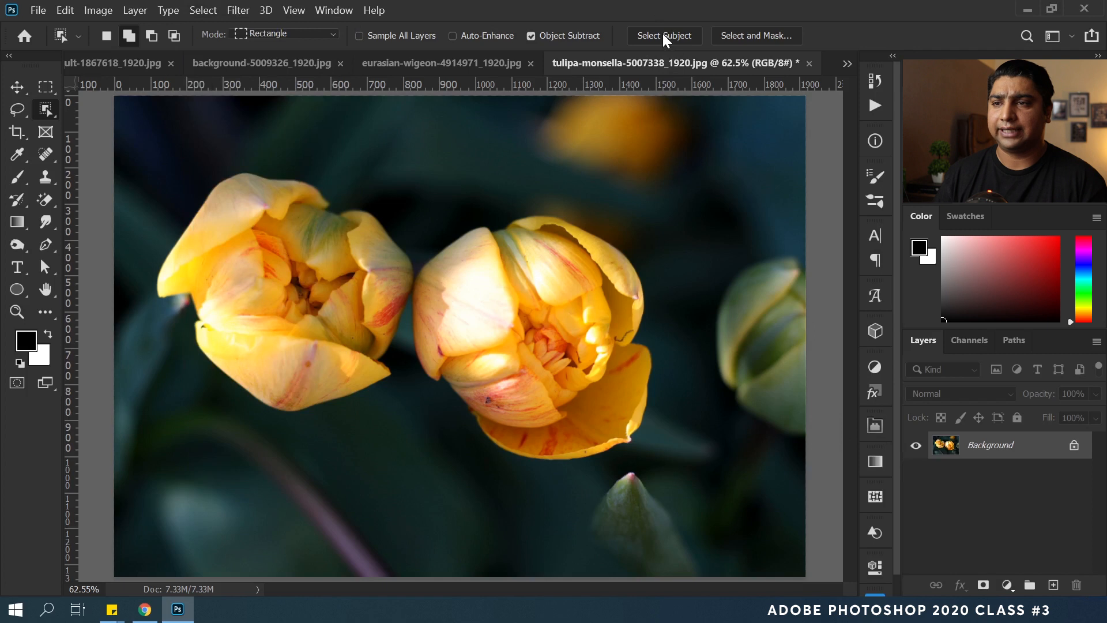
{"action": "left_click", "coordinate": [664, 36]}
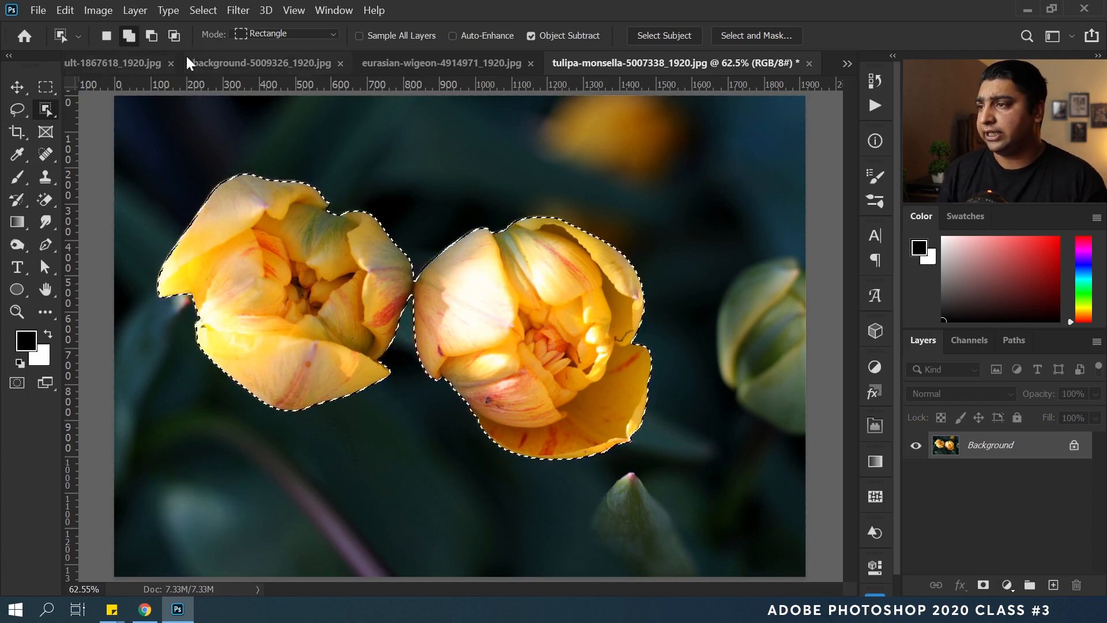
{"action": "left_click", "coordinate": [202, 10]}
{"action": "left_click", "coordinate": [220, 43]}
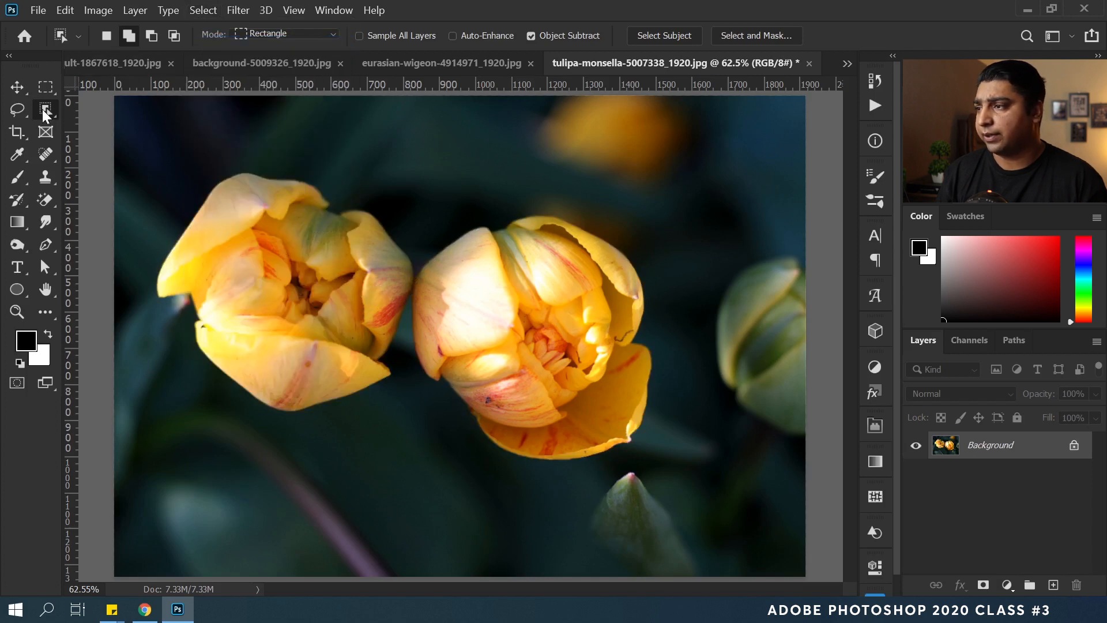
Select both yellow tulips with an Object Selection Tool rectangle around them and clear the selection.
{"action": "left_click_drag", "start_coordinate": [132, 139], "coordinate": [710, 507]}
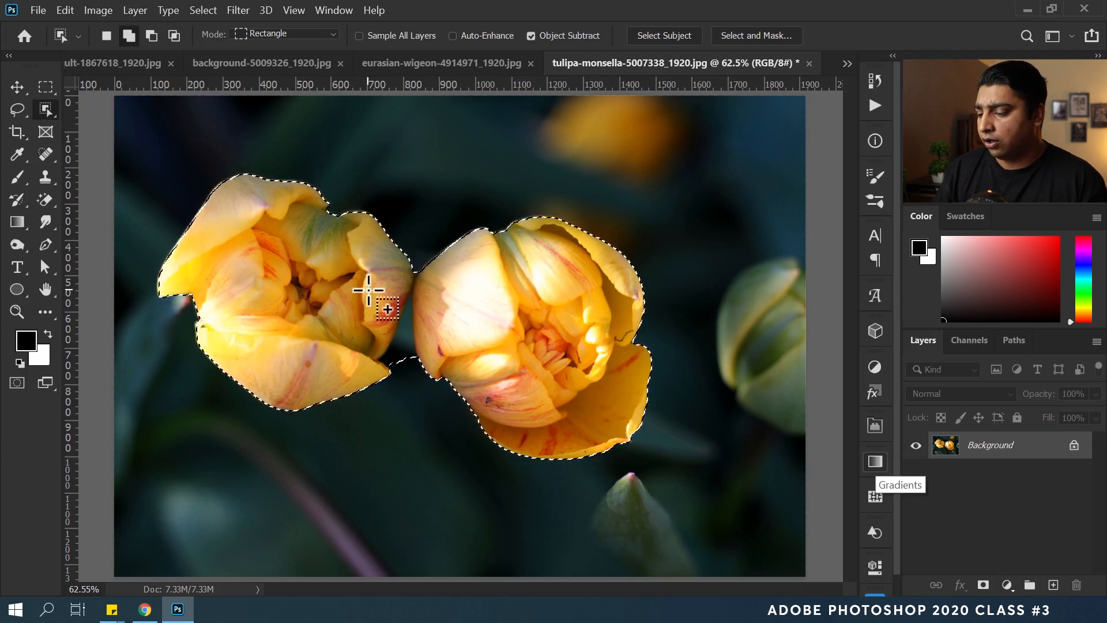
{"action": "key", "text": "ctrl+d"}
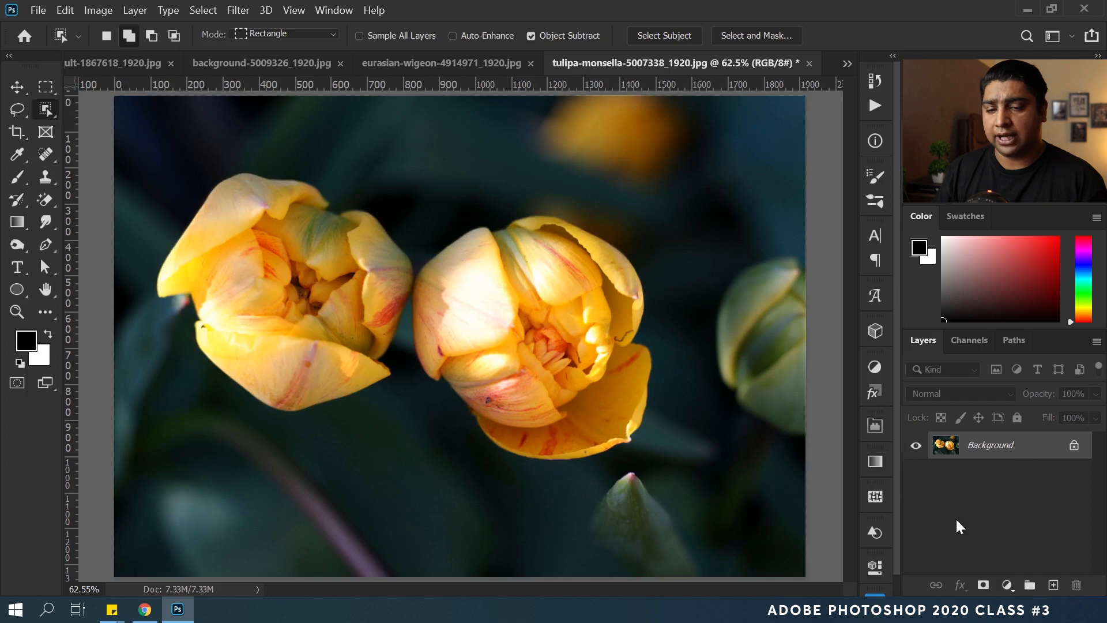
Add an empty layer and try an Object Selection rectangle around both tulips, first without and again with Sample All Layers enabled.
{"action": "left_click", "coordinate": [1053, 585]}
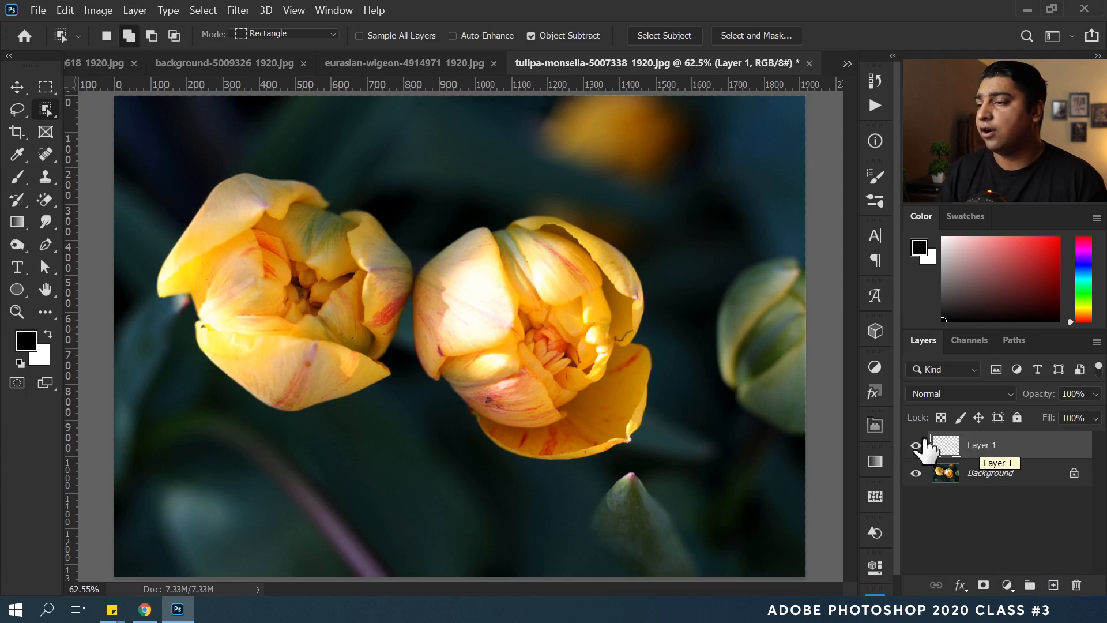
{"action": "left_click_drag", "start_coordinate": [133, 150], "coordinate": [685, 484]}
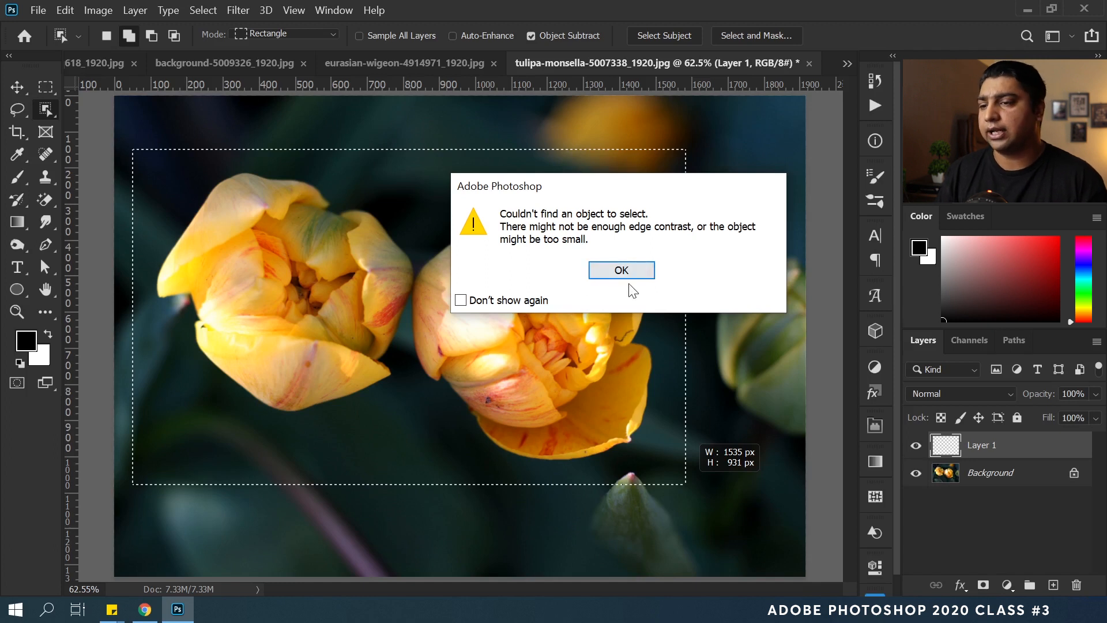
{"action": "left_click", "coordinate": [629, 270]}
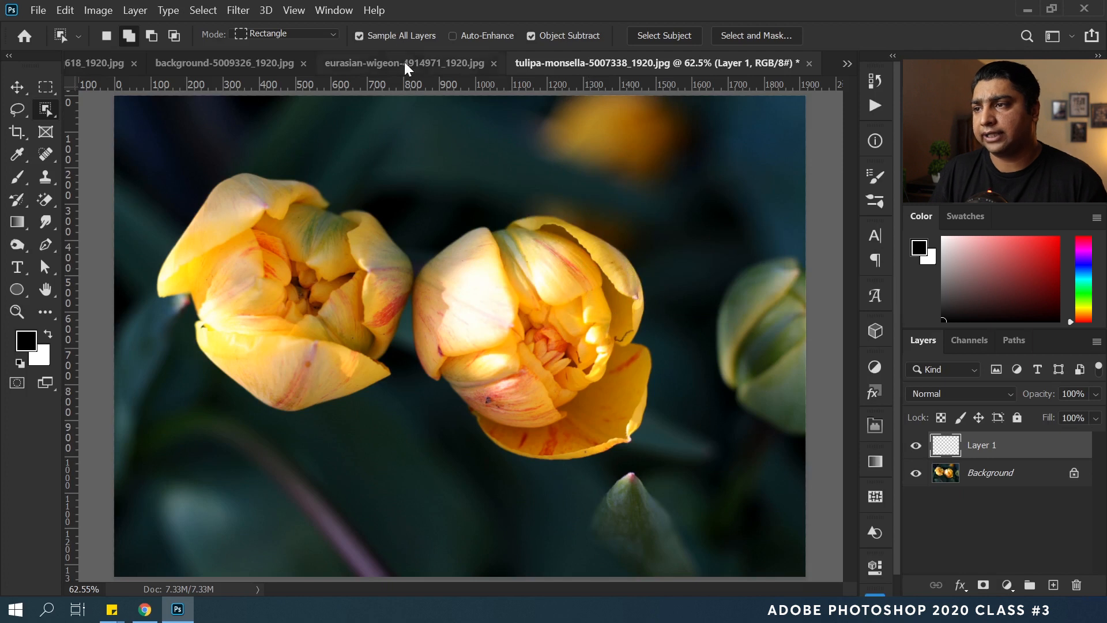
{"action": "left_click_drag", "start_coordinate": [128, 153], "coordinate": [685, 475]}
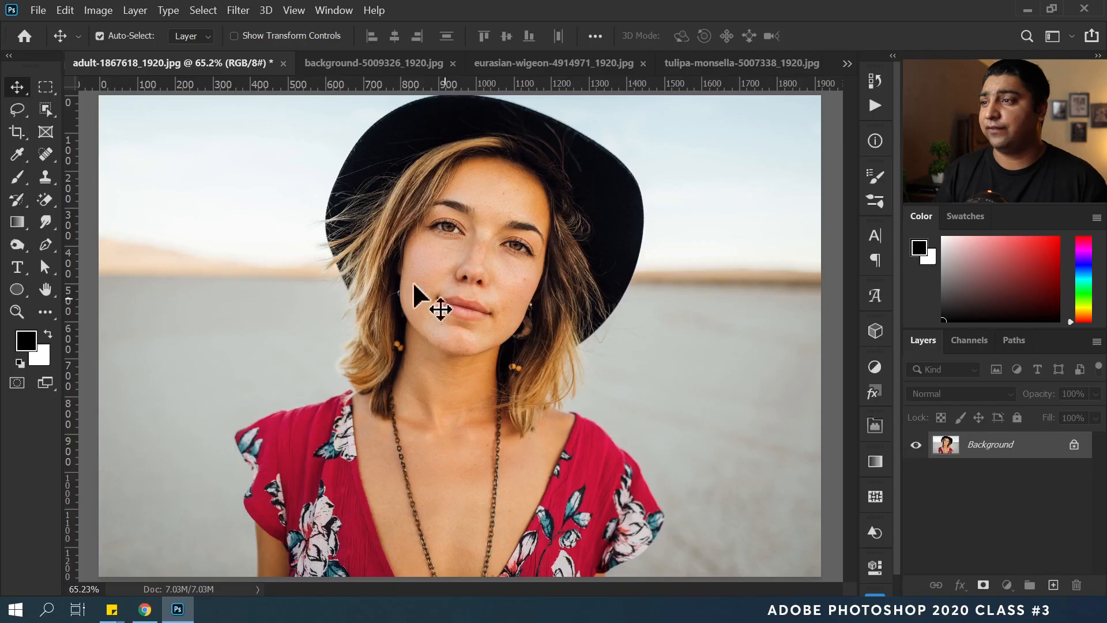
Show the document Properties for adult-1867618_1920.jpg.
{"action": "left_click", "coordinate": [333, 12]}
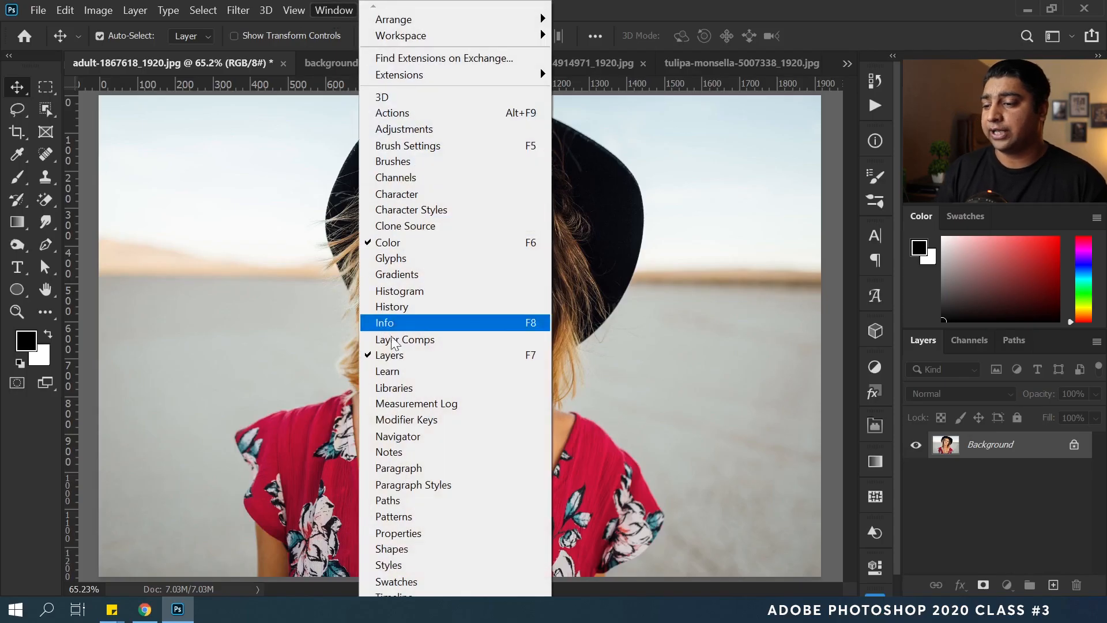
{"action": "left_click", "coordinate": [473, 531]}
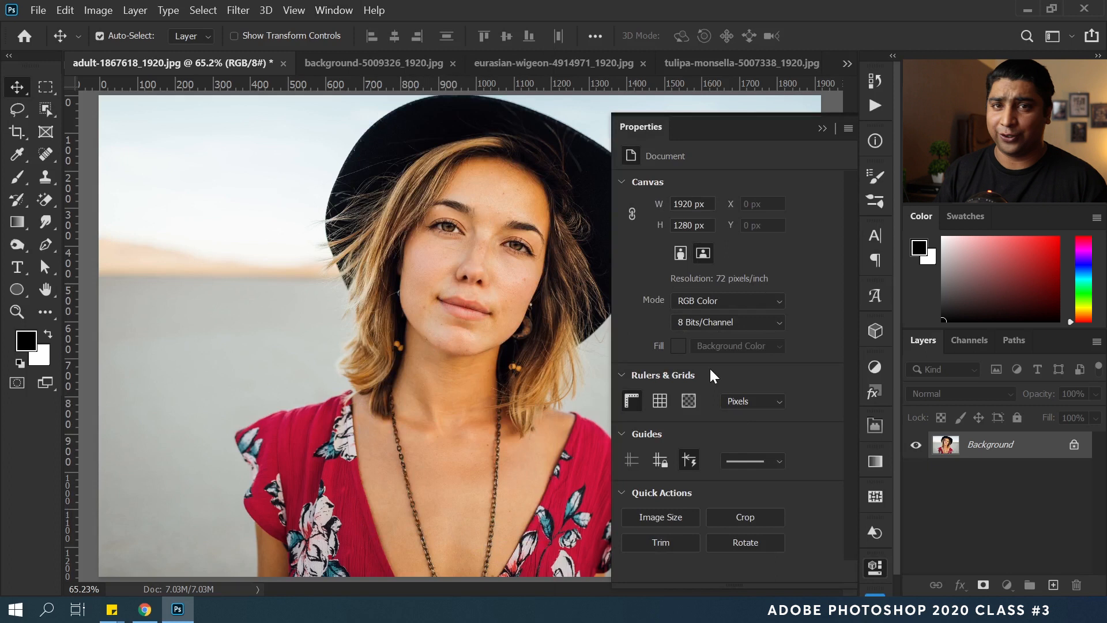
Try unlocking the Background layer directly and through the New Layer settings with the name Layer 0, undoing each conversion.
{"action": "left_click", "coordinate": [1073, 444]}
{"action": "key", "text": "ctrl+z"}
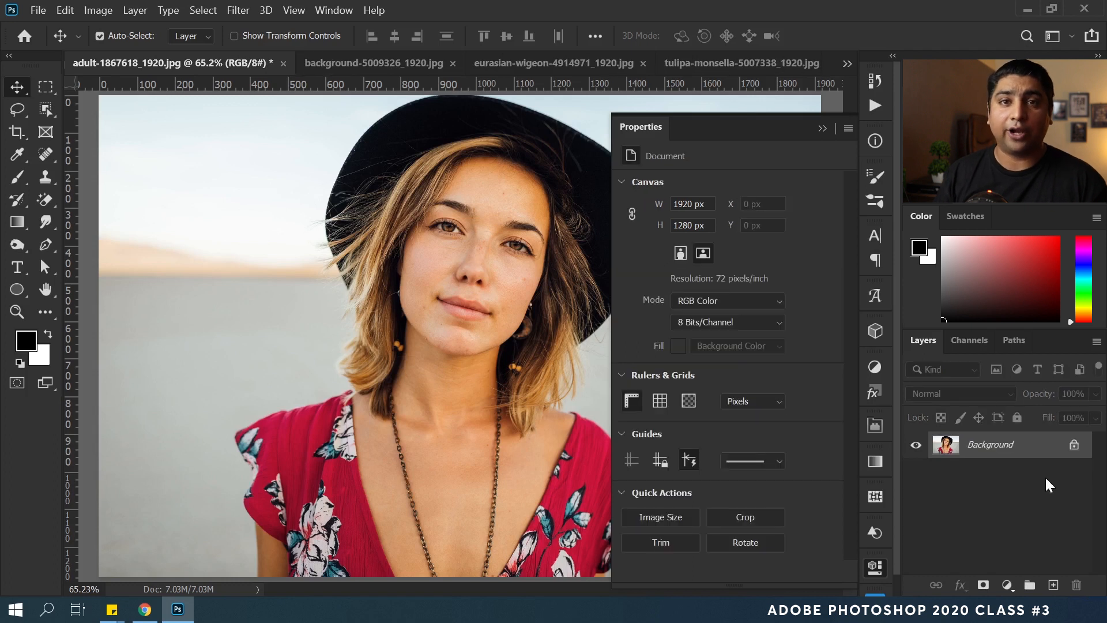
{"action": "double_click", "coordinate": [990, 447]}
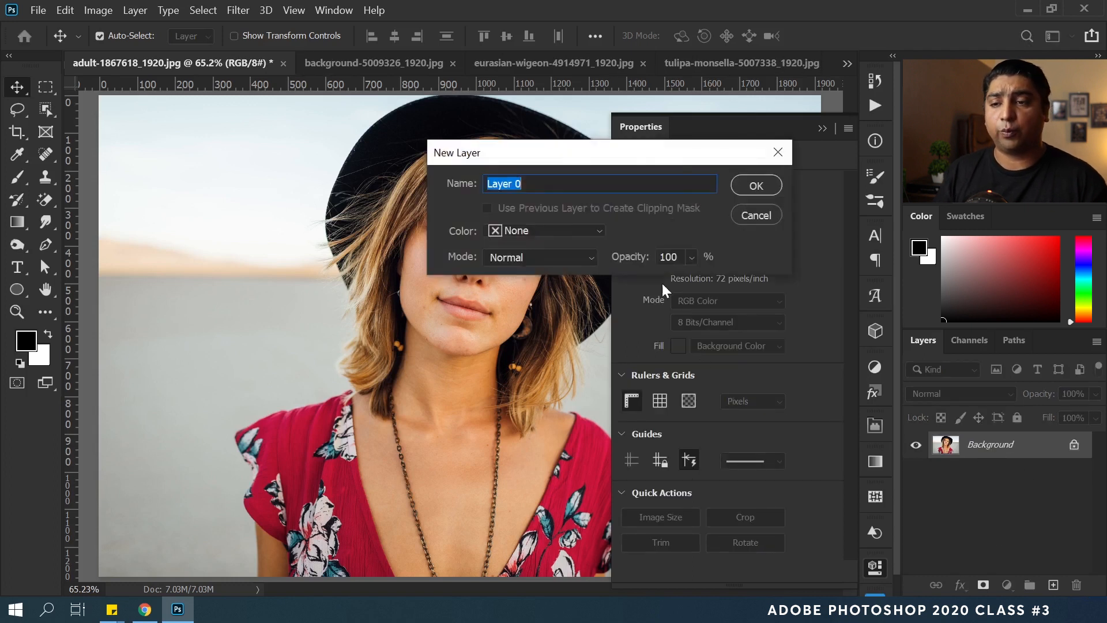
{"action": "left_click", "coordinate": [757, 187]}
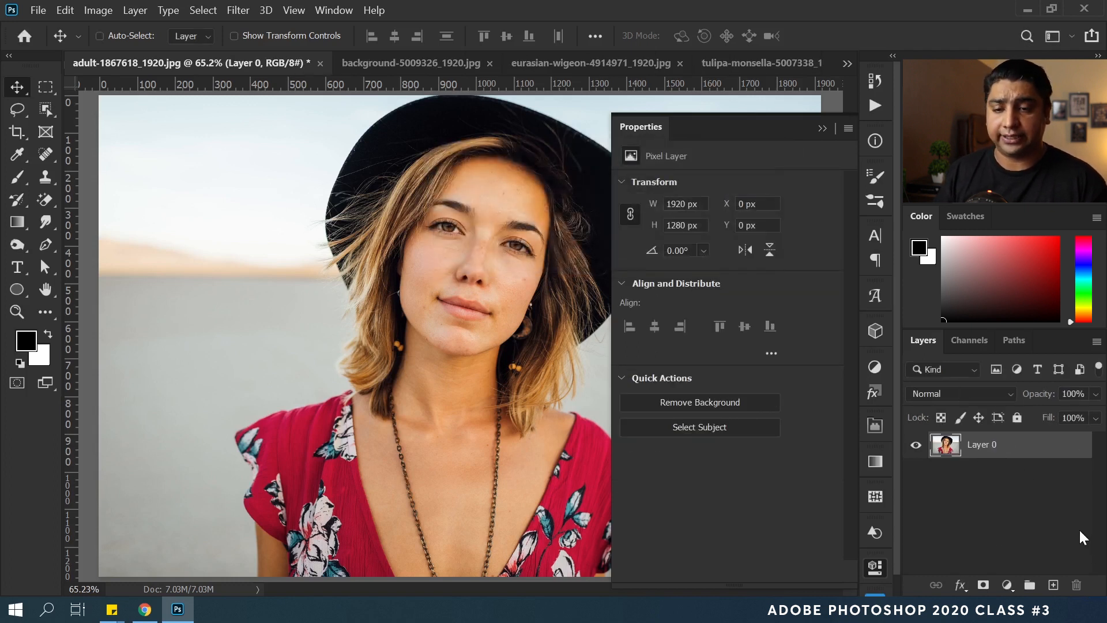
{"action": "key", "text": "ctrl+z"}
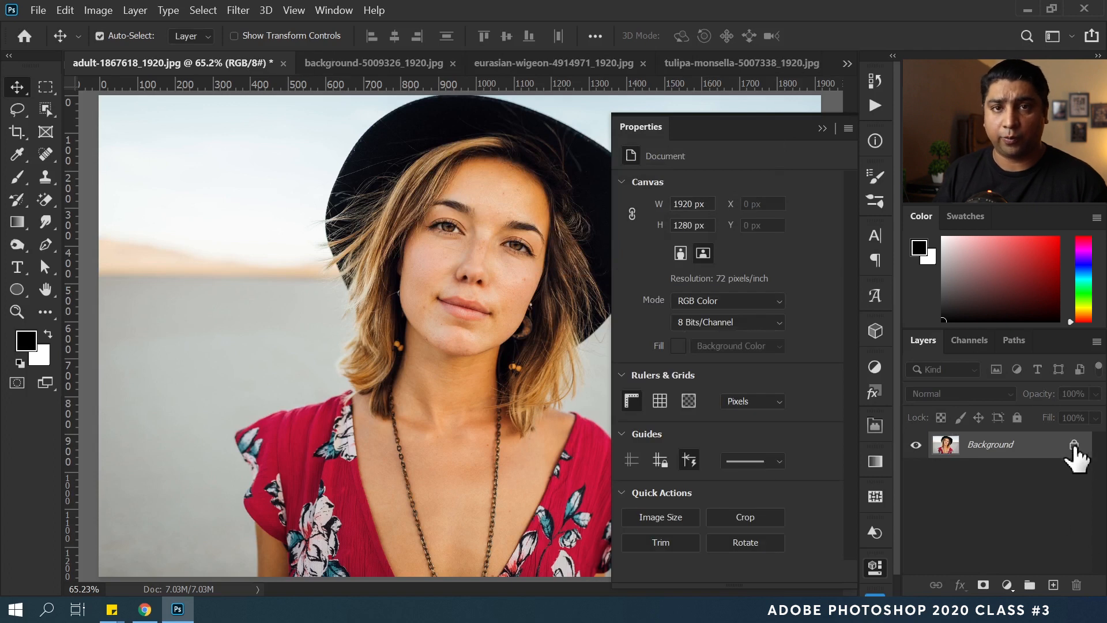
Unlock the woman photo's Background layer, apply the Remove Background quick action and hide the Properties.
{"action": "left_click", "coordinate": [1073, 445]}
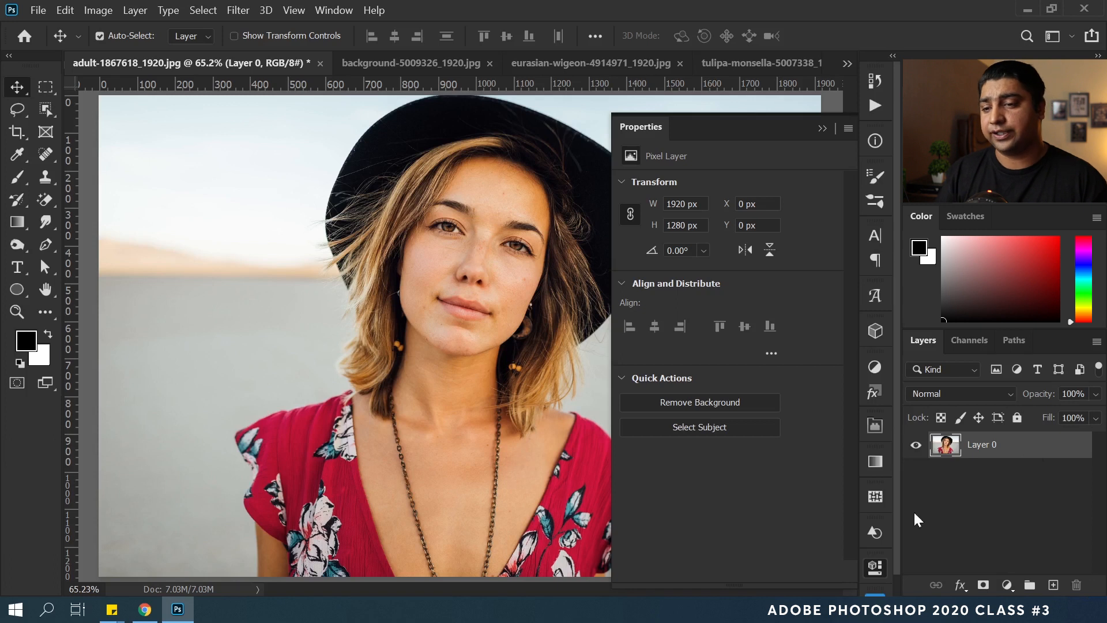
{"action": "left_click", "coordinate": [697, 403]}
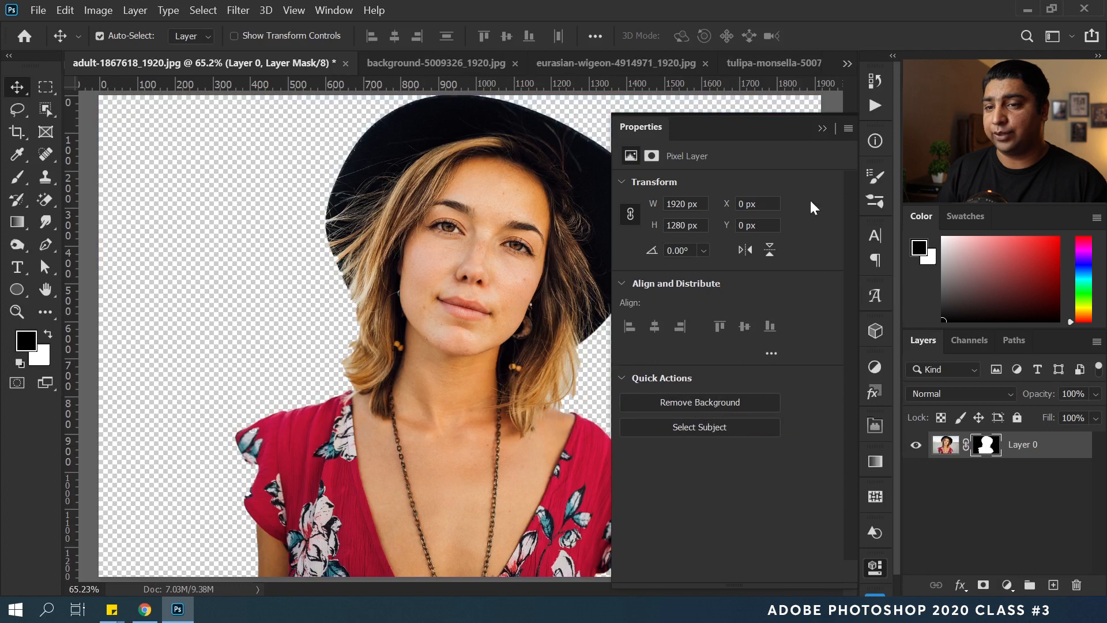
{"action": "left_click", "coordinate": [878, 566]}
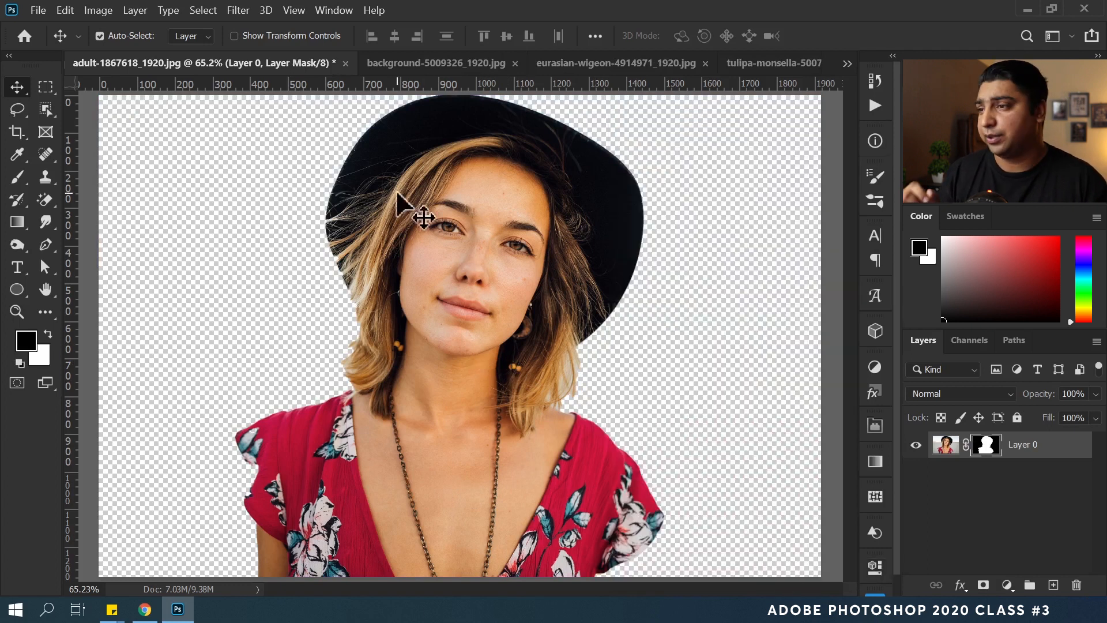
Copy the cut-out woman with the Move Tool into background-5009326_1920.jpg over the potted plant, and hide the earlier copy on Layer 1.
{"action": "left_click_drag", "start_coordinate": [503, 224], "coordinate": [430, 262]}
{"action": "left_click_drag", "start_coordinate": [432, 106], "coordinate": [517, 283]}
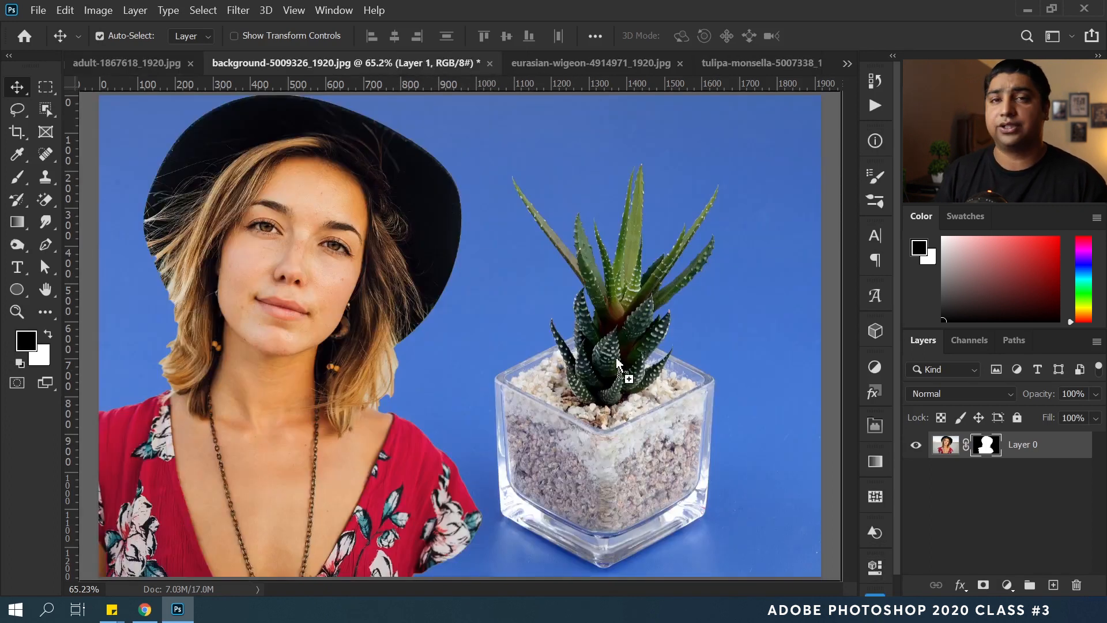
{"action": "left_click_drag", "start_coordinate": [617, 362], "coordinate": [618, 370]}
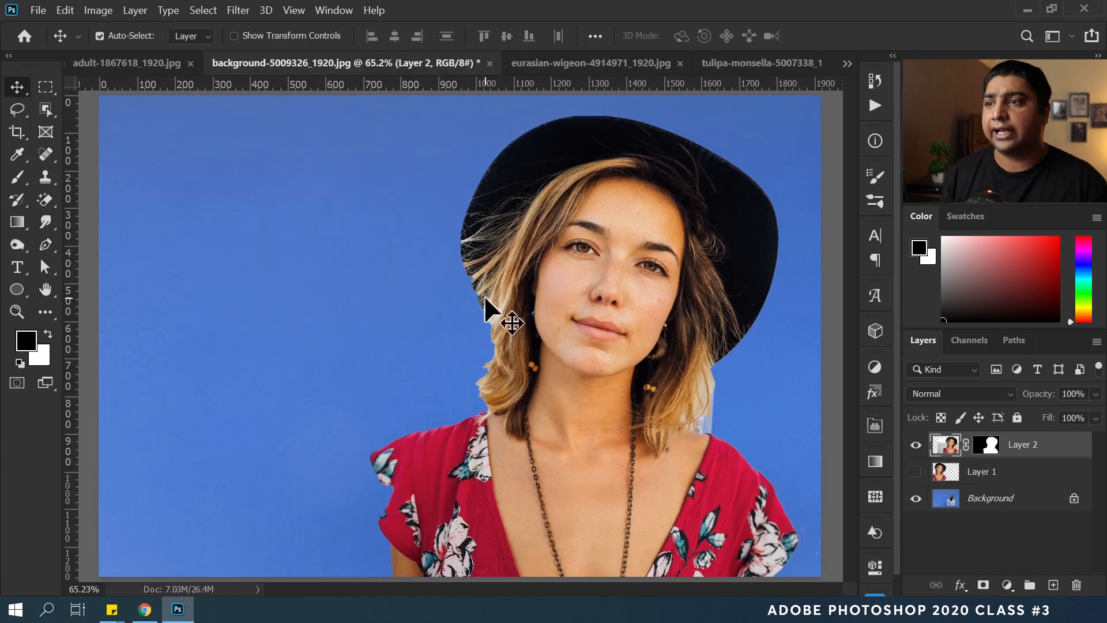
In eurasian-wigeon-4914971_1920.jpg, cut out the flying ducks with the Remove Background quick action and inspect the result.
{"action": "left_click", "coordinate": [555, 67]}
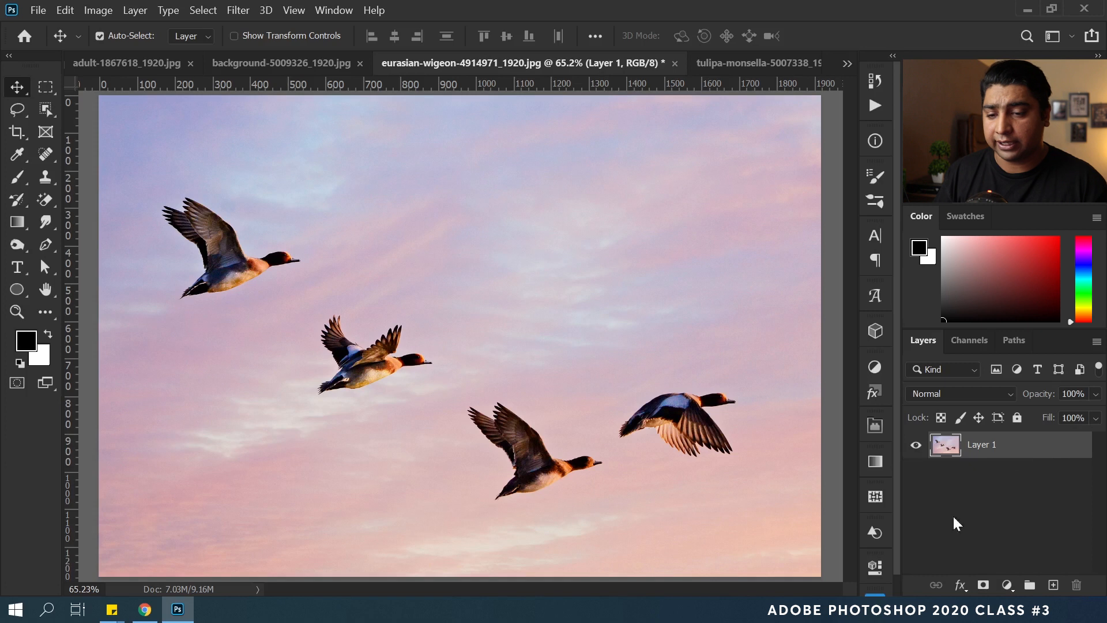
{"action": "left_click", "coordinate": [876, 566]}
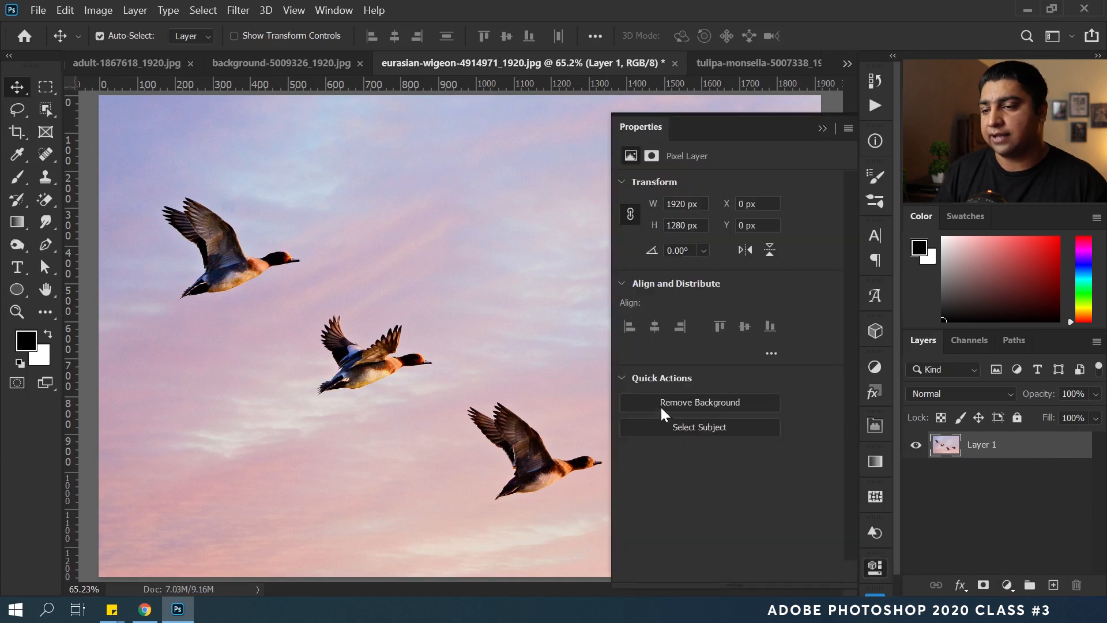
{"action": "left_click", "coordinate": [700, 410]}
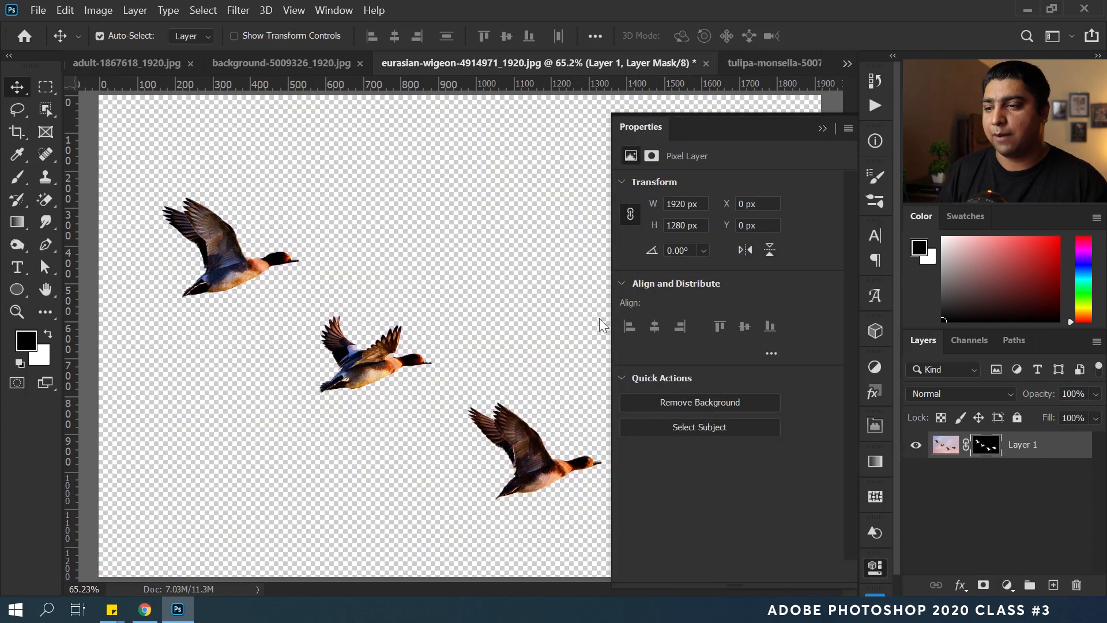
{"action": "left_click", "coordinate": [441, 329], "text": "ctrl"}
{"action": "left_click_drag", "start_coordinate": [466, 337], "coordinate": [400, 338]}
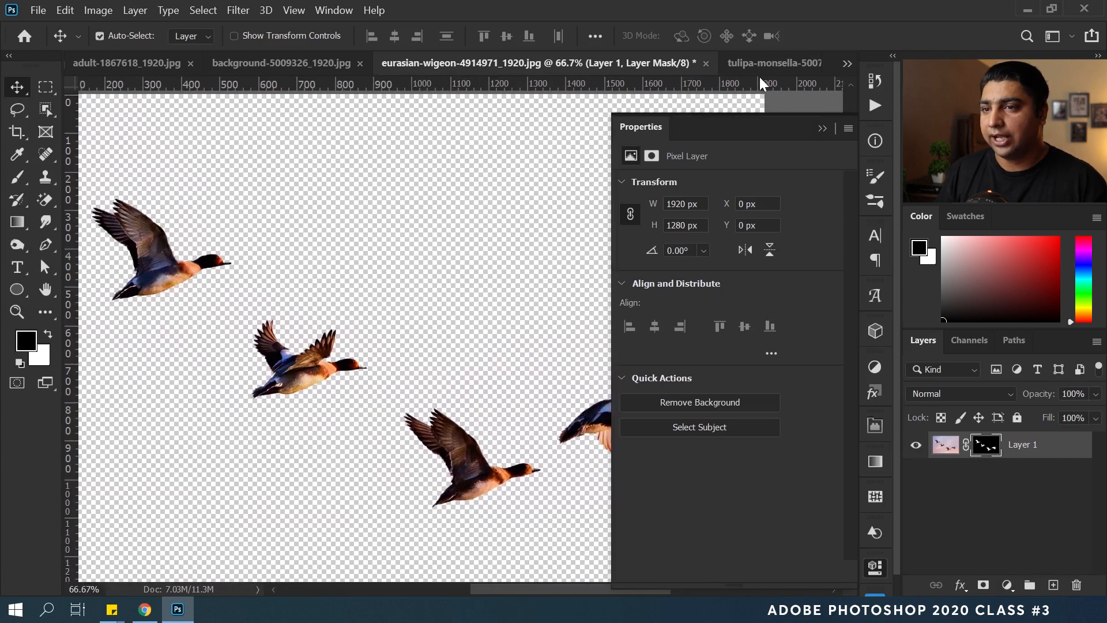
In tulipa-monsella-5007338_1920.jpg, cut out the two yellow tulips with the Remove Background quick action and inspect their edges.
{"action": "left_click", "coordinate": [773, 63]}
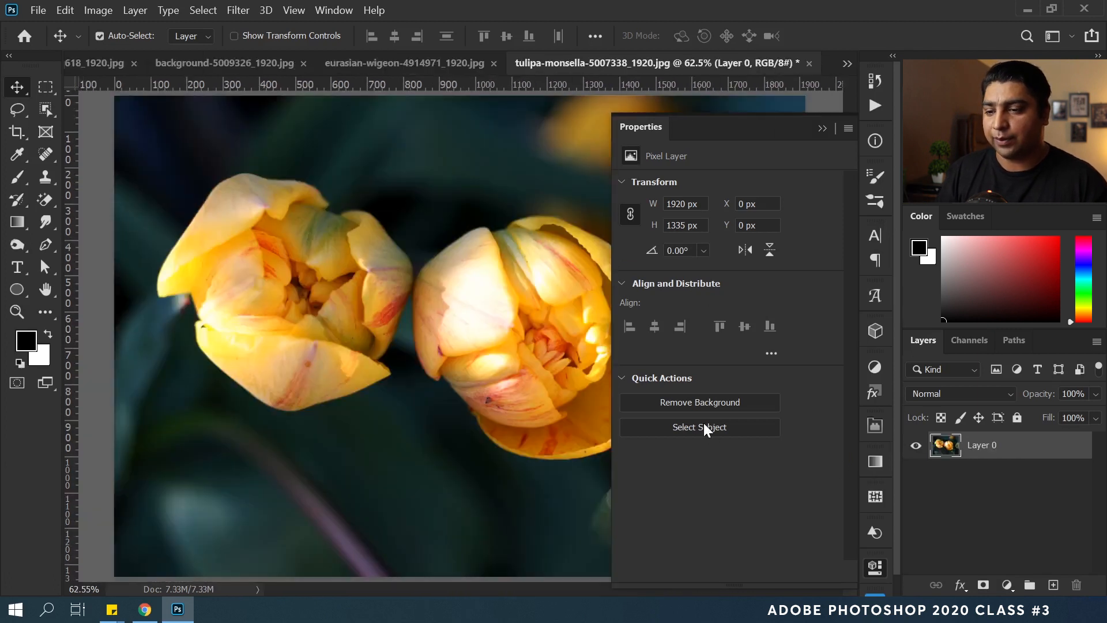
{"action": "left_click", "coordinate": [664, 406]}
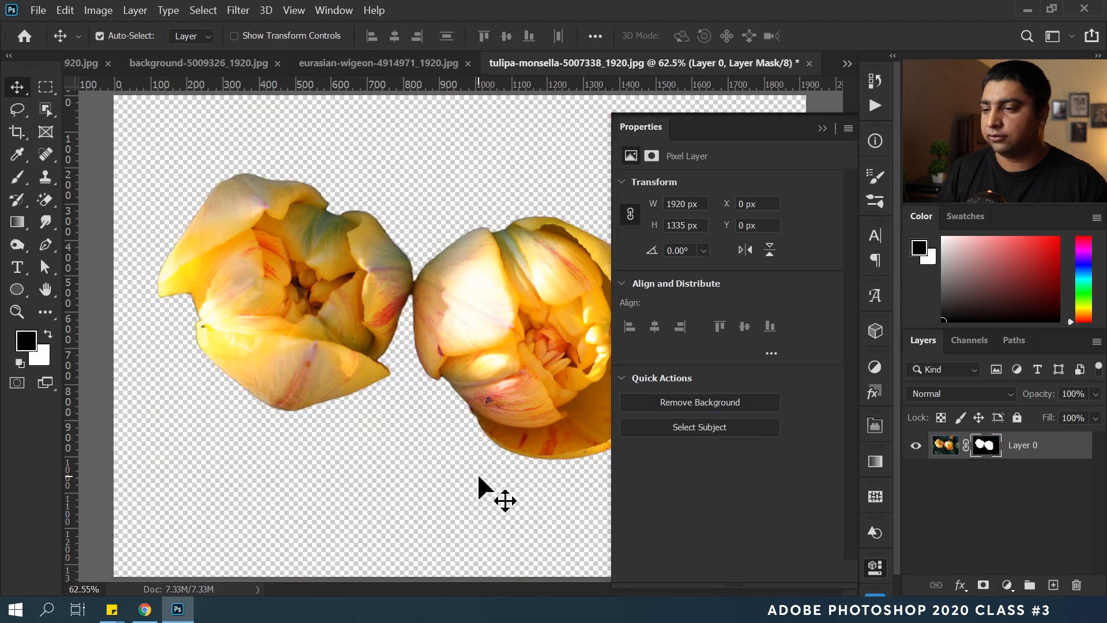
{"action": "left_click", "coordinate": [520, 344], "text": "ctrl"}
{"action": "left_click_drag", "start_coordinate": [525, 345], "coordinate": [443, 349]}
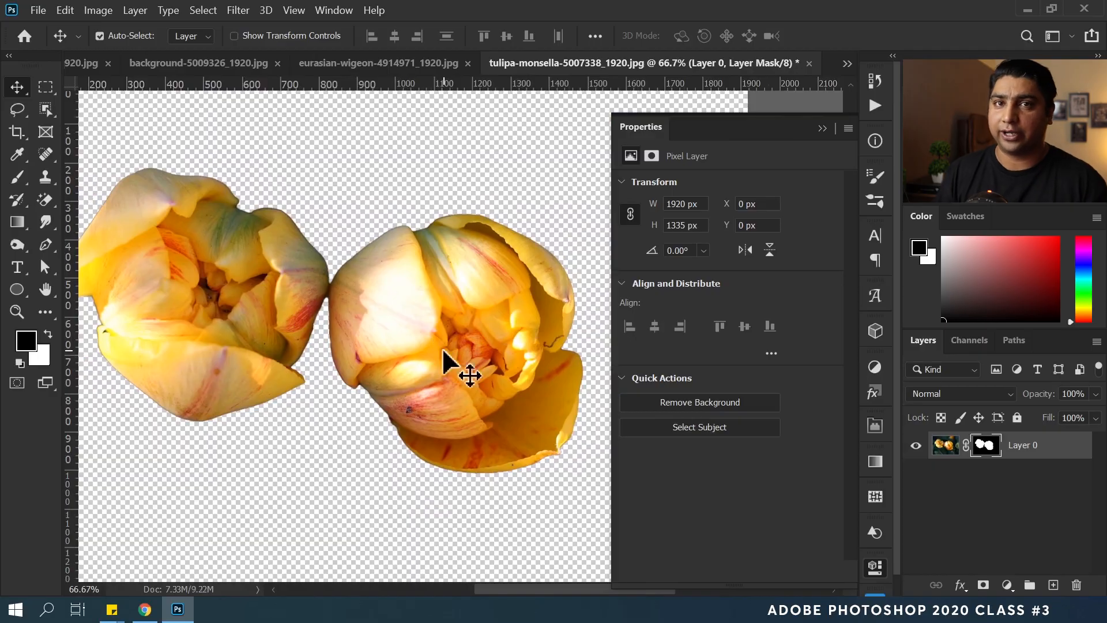